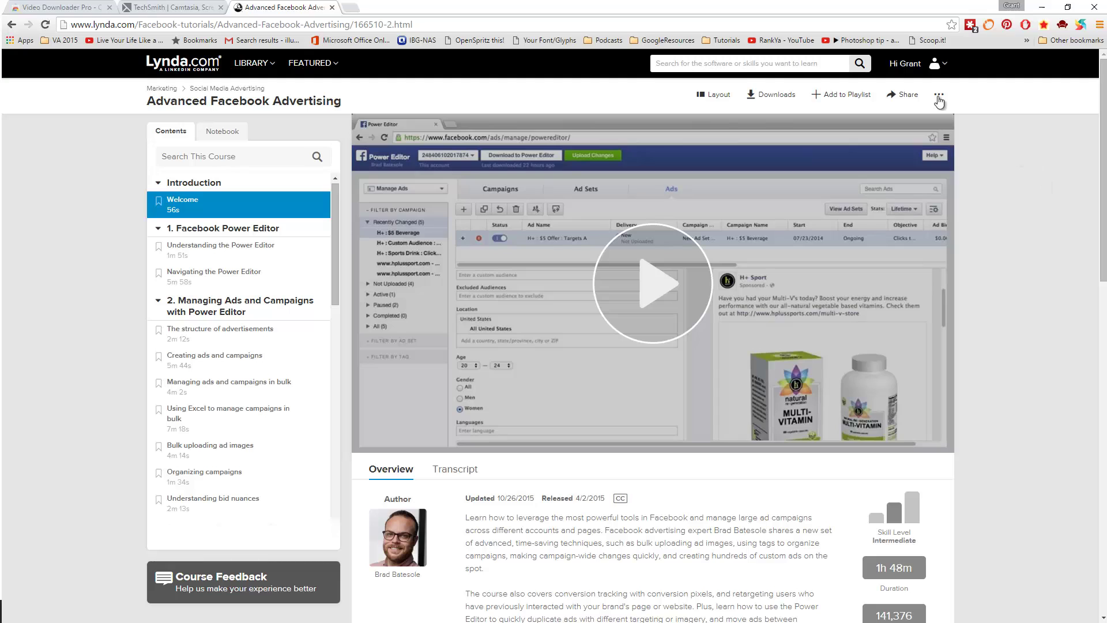
- Try the course's View Offline download option, then start playing the Welcome lesson
{"action": "left_click", "coordinate": [779, 98]}
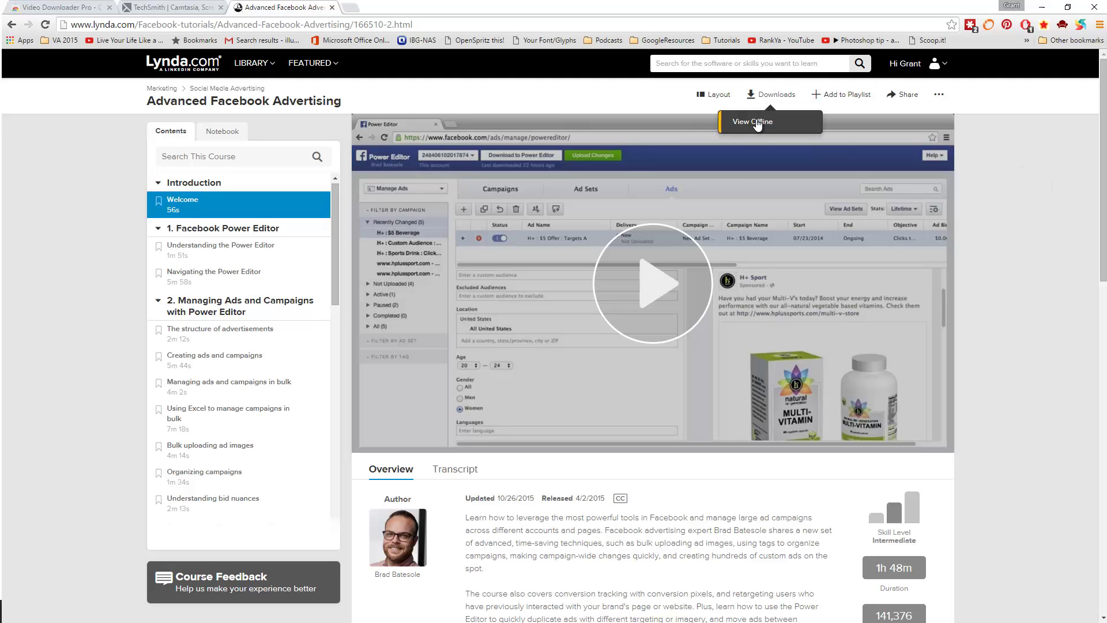
{"action": "left_click", "coordinate": [758, 124]}
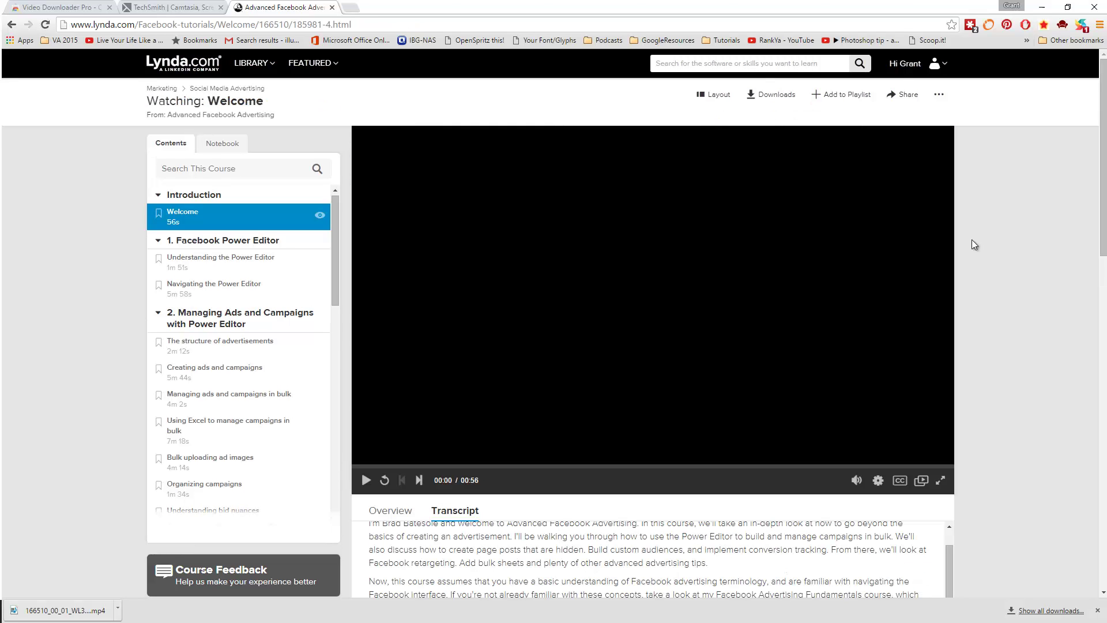
{"action": "left_click", "coordinate": [366, 481]}
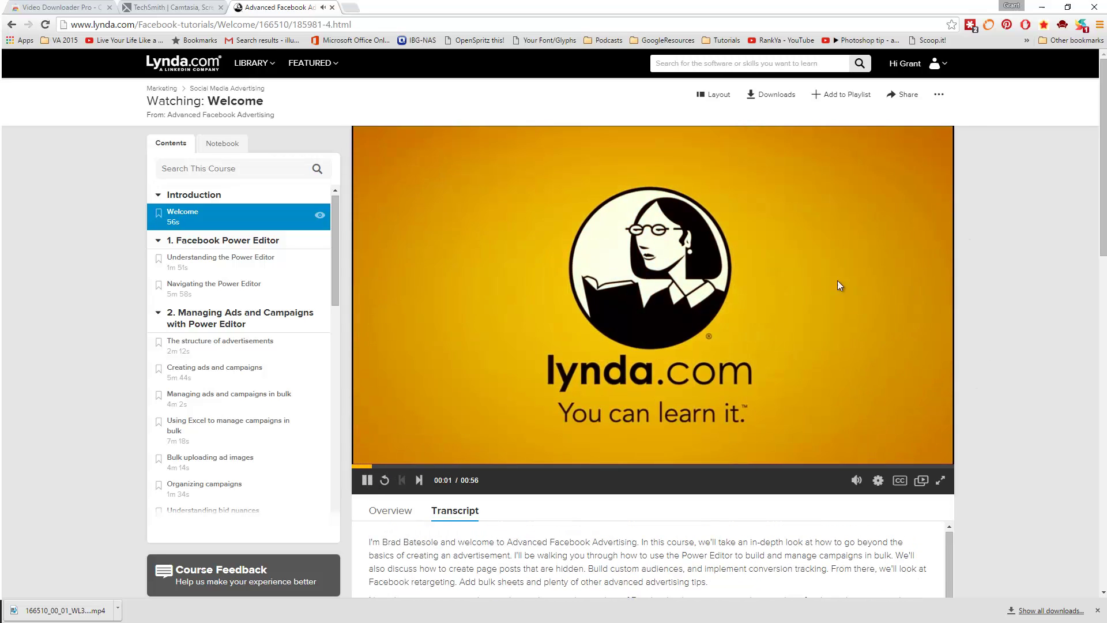
- Attempt Save video as on the playing Welcome video, then cancel the dialog
{"action": "right_click", "coordinate": [508, 348]}
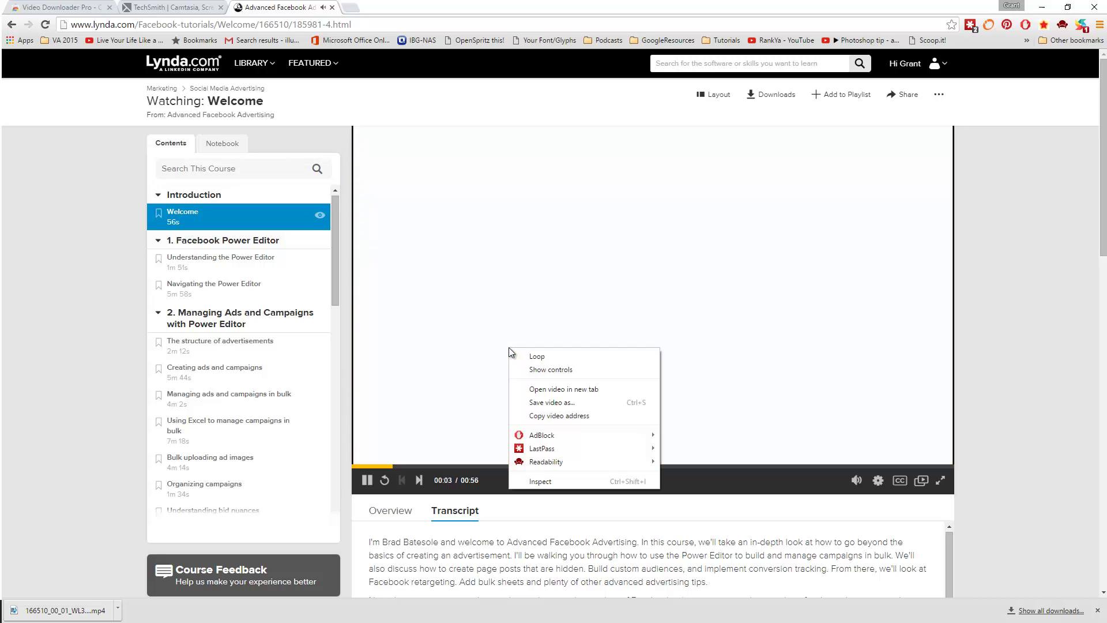
{"action": "left_click", "coordinate": [544, 402]}
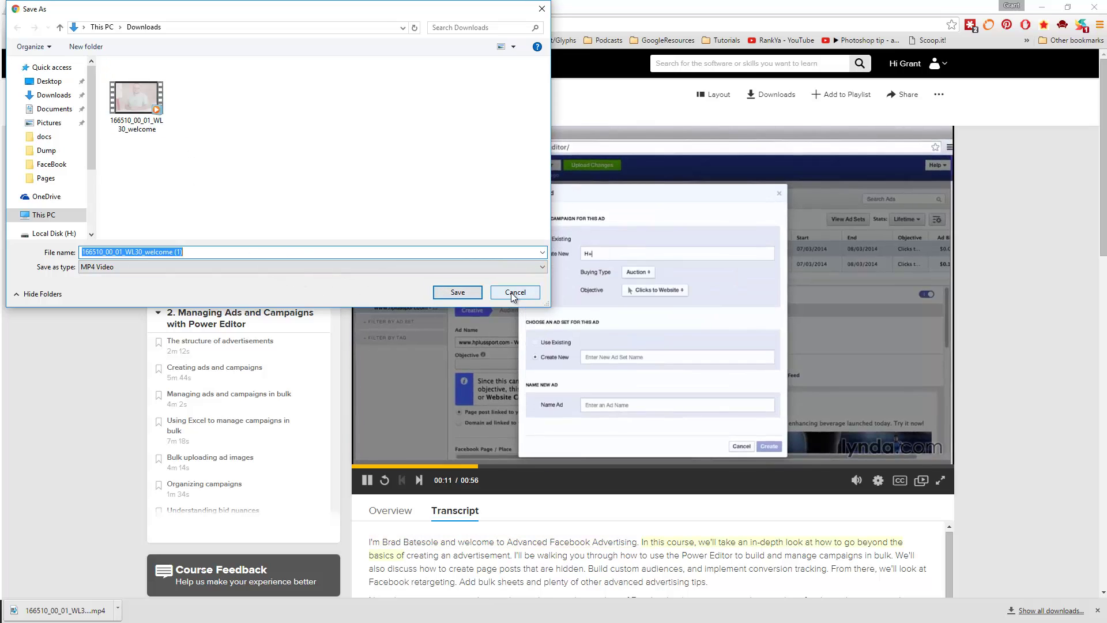
{"action": "left_click", "coordinate": [511, 292]}
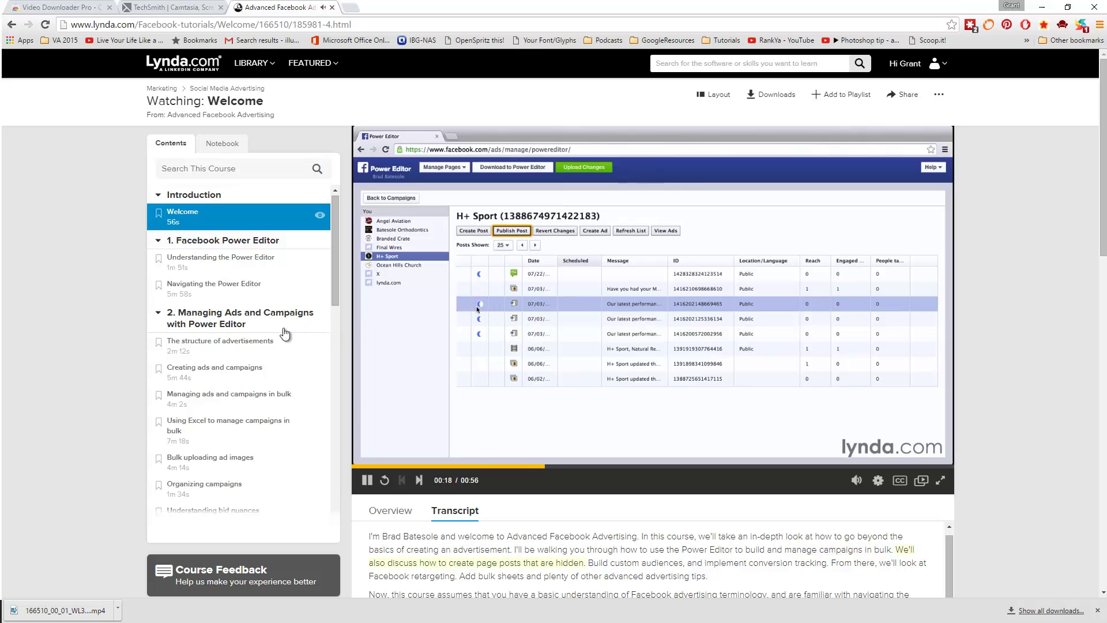
- Pause the Welcome video at 0:37 and confirm the downloader captured 166510_00_01_WL30_welcome.mp4
{"action": "scroll", "coordinate": [331, 265], "scroll_direction": "down", "scroll_amount": 8}
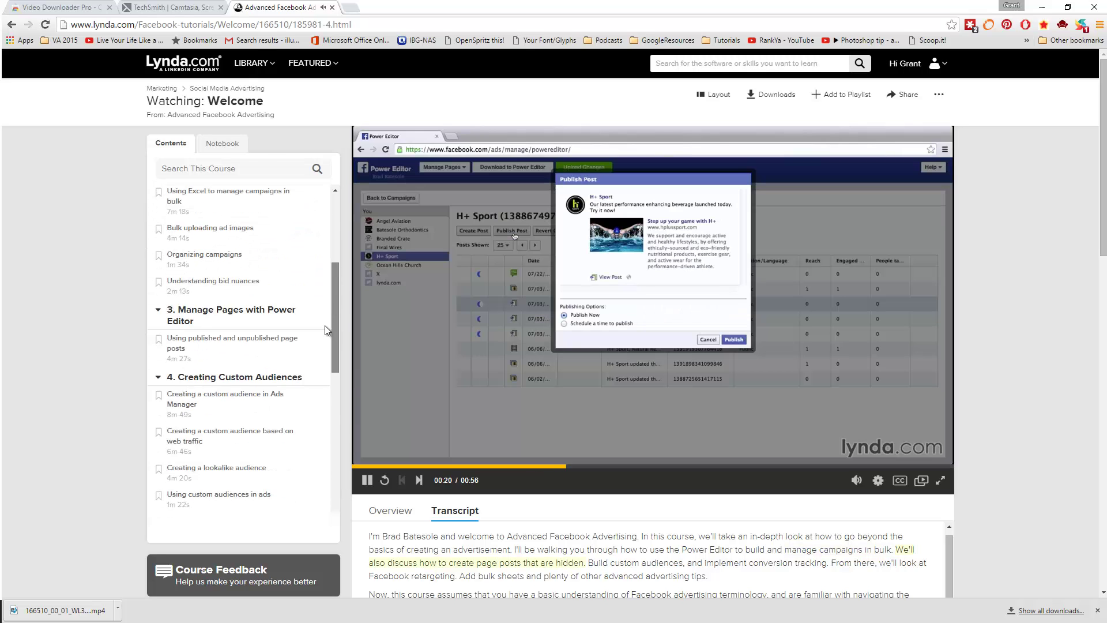
{"action": "scroll", "coordinate": [315, 427], "scroll_direction": "down", "scroll_amount": 5}
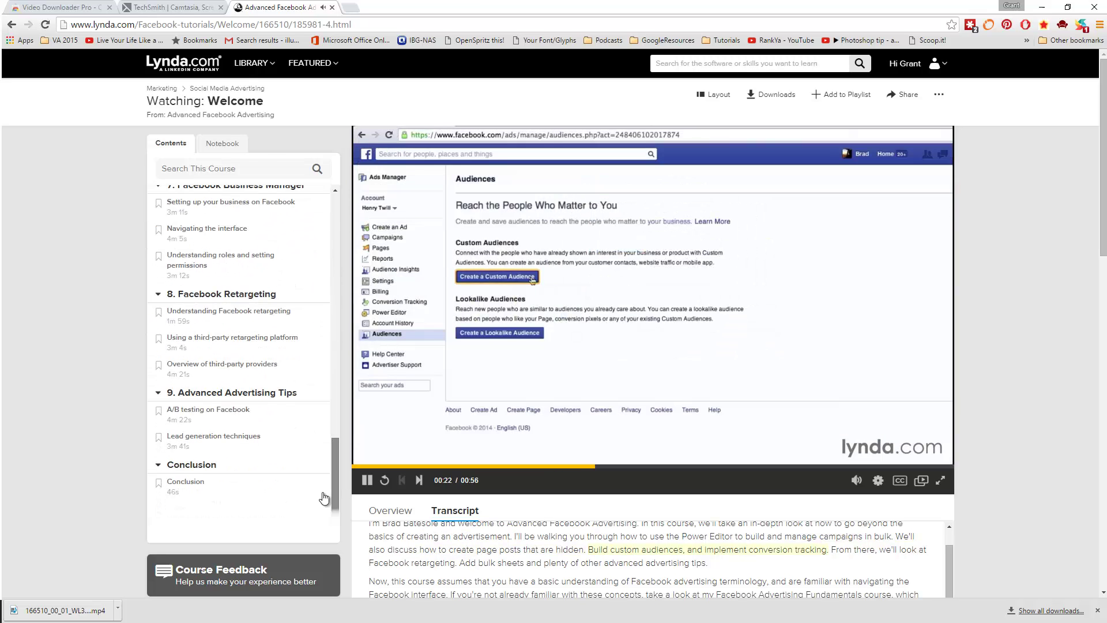
{"action": "scroll", "coordinate": [320, 461], "scroll_direction": "up", "scroll_amount": 10}
{"action": "scroll", "coordinate": [332, 241], "scroll_direction": "up", "scroll_amount": 5}
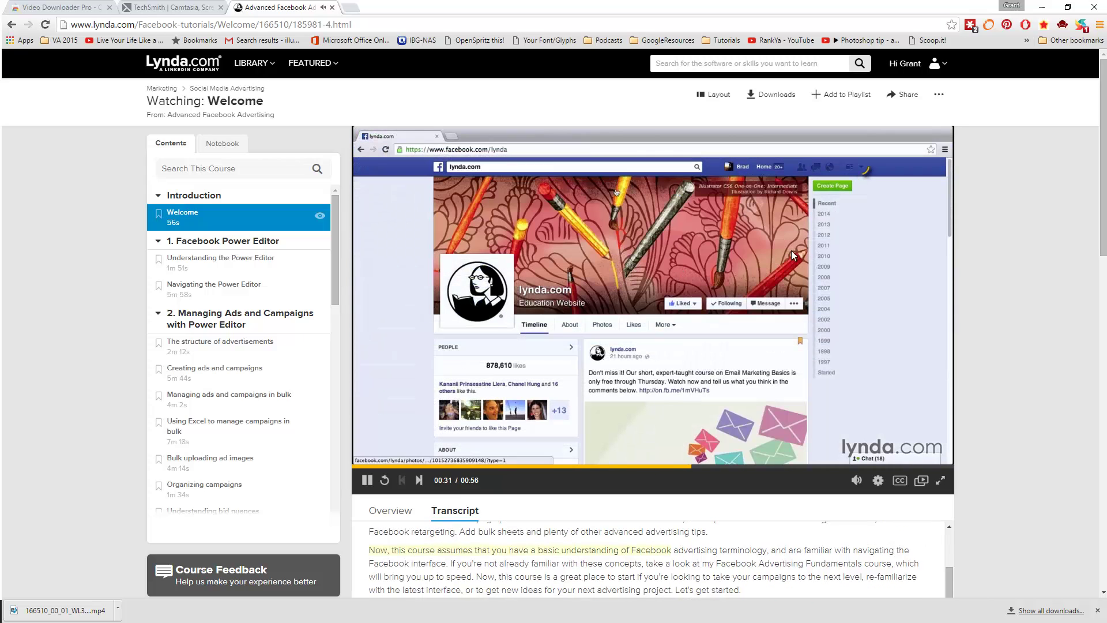
{"action": "left_click", "coordinate": [367, 482]}
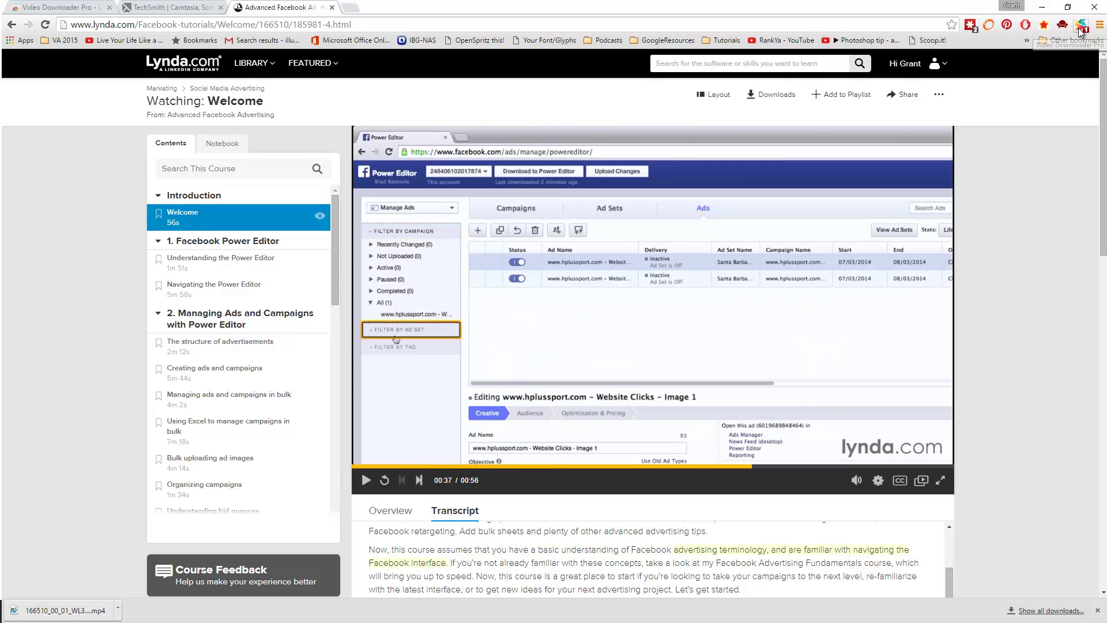
{"action": "left_click", "coordinate": [1080, 26]}
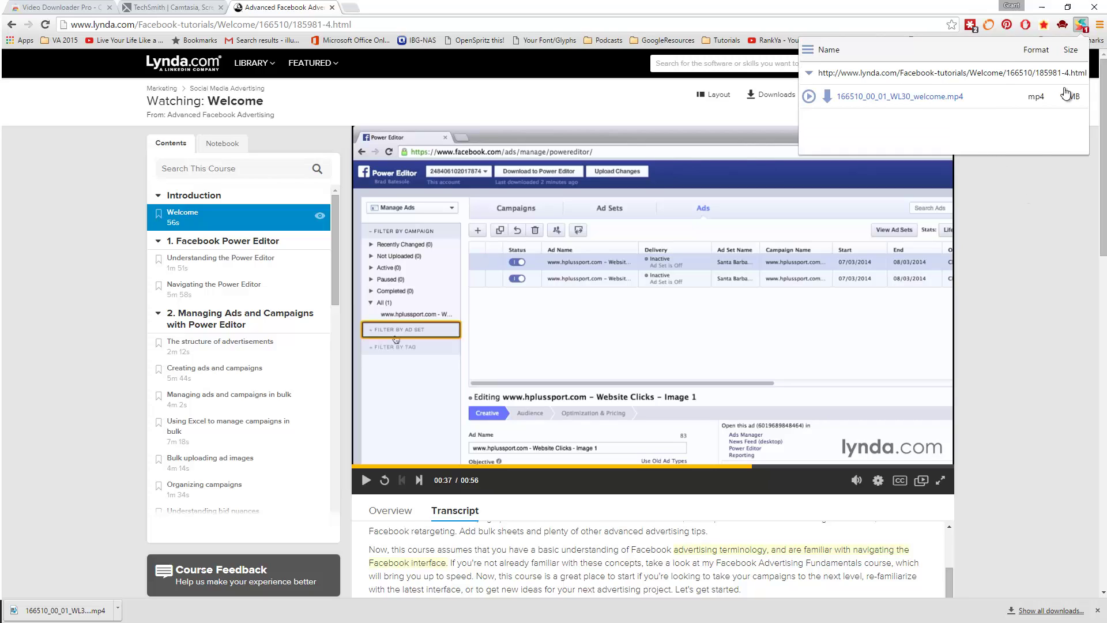
{"action": "left_click", "coordinate": [1081, 26]}
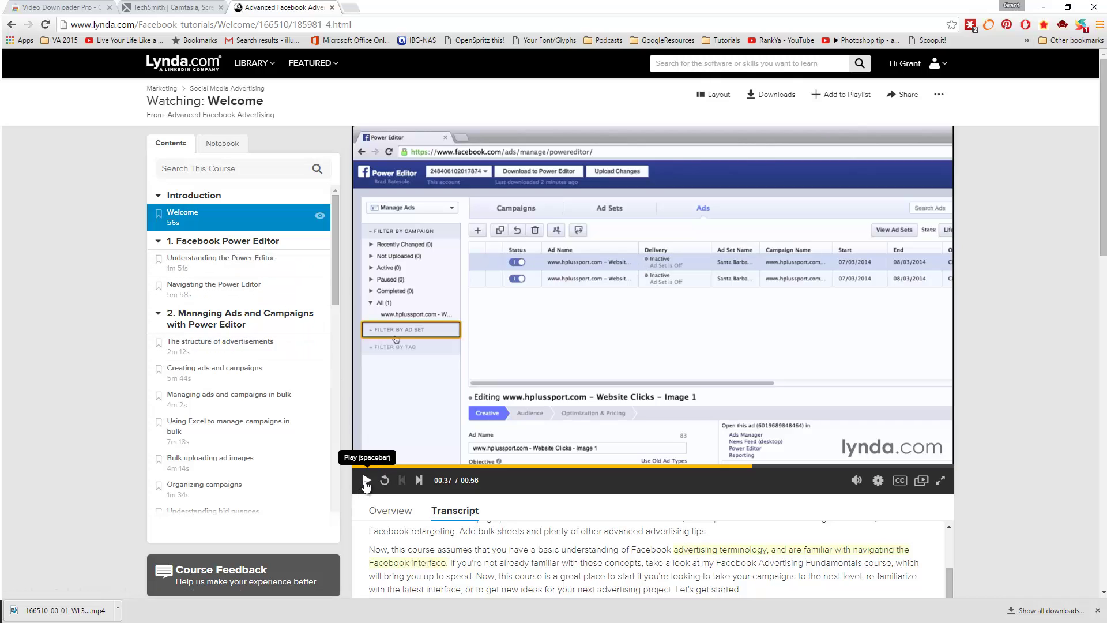
- Resume playback and advance lesson by lesson to Creating a lookalike audience
{"action": "left_click", "coordinate": [366, 481]}
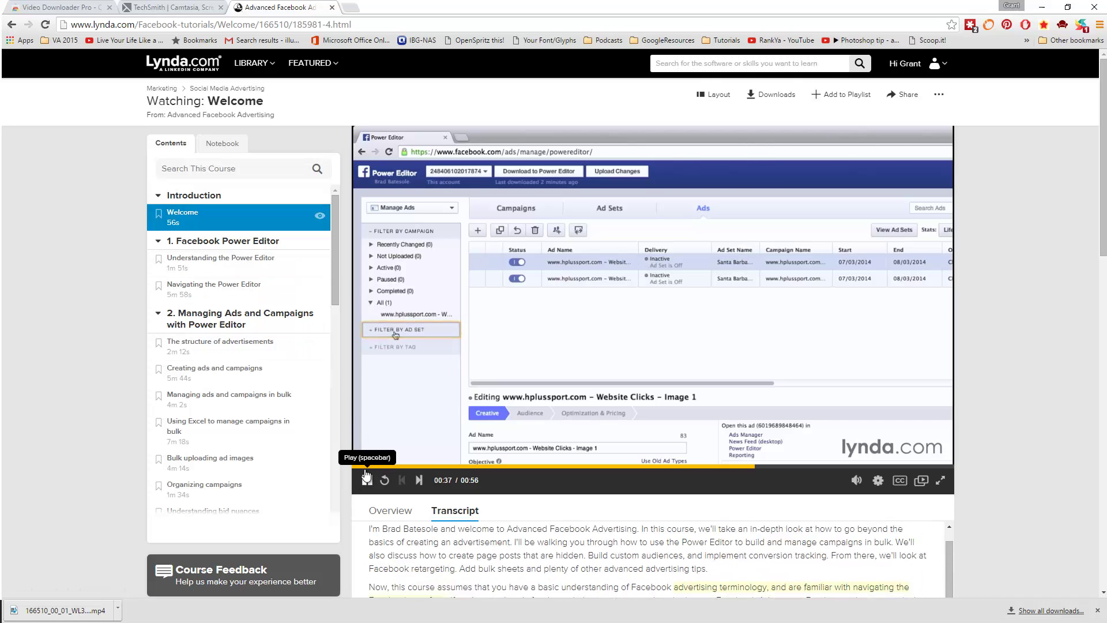
{"action": "left_click", "coordinate": [419, 480]}
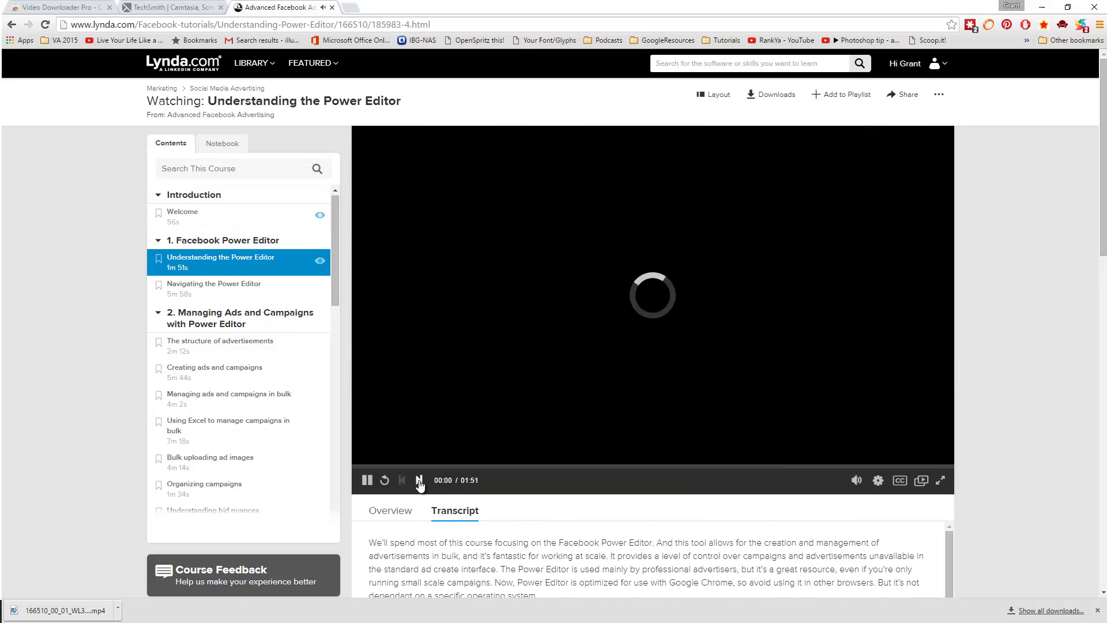
{"action": "left_click", "coordinate": [419, 481]}
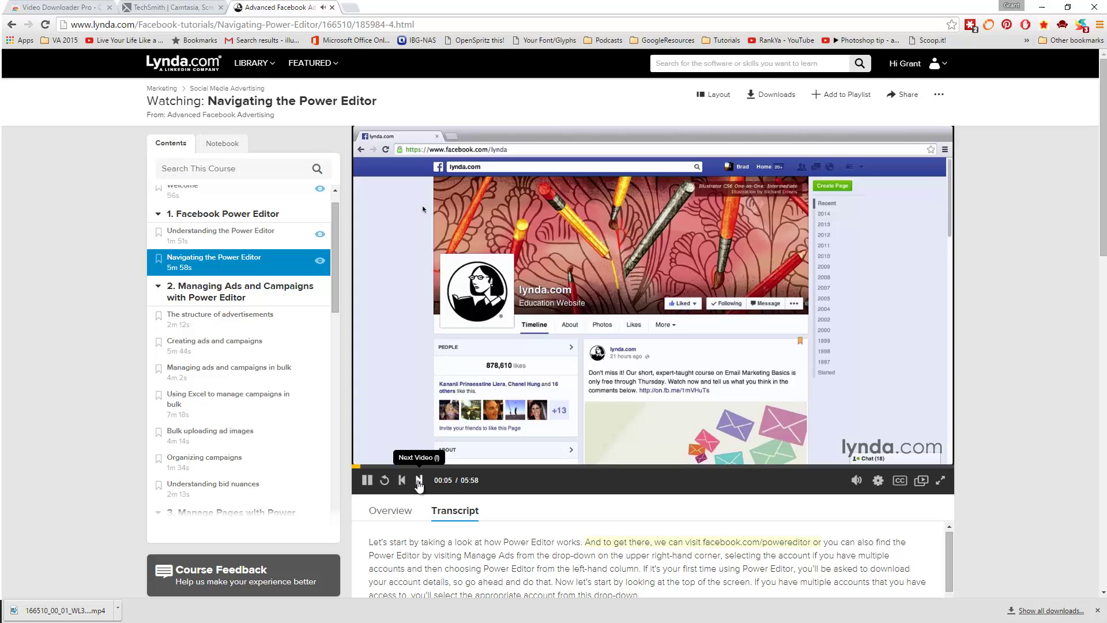
{"action": "left_click", "coordinate": [418, 481]}
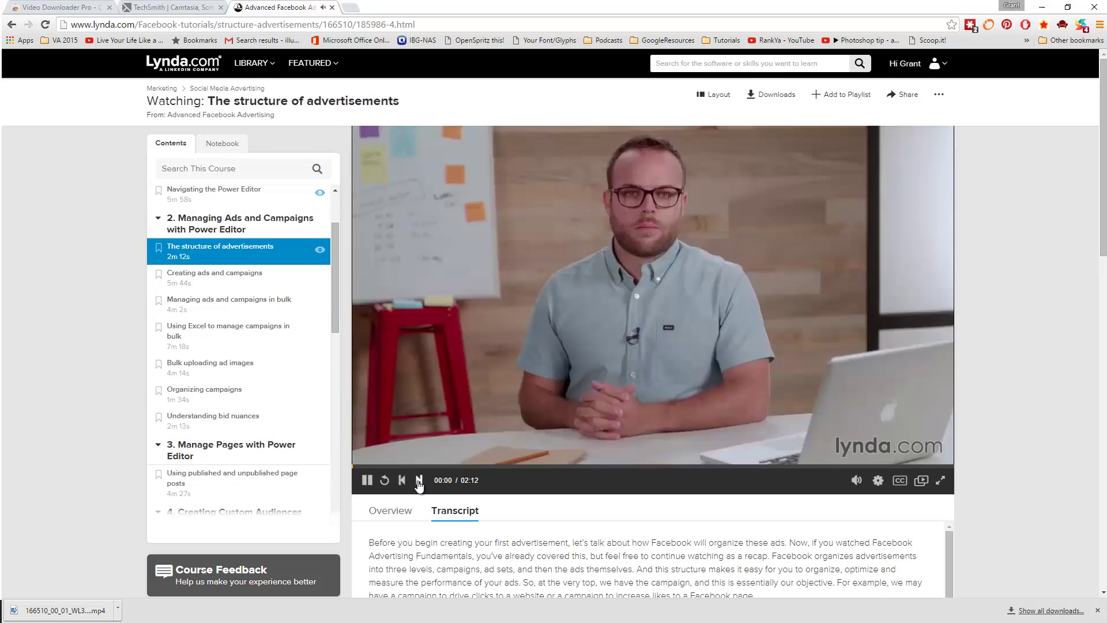
{"action": "left_click", "coordinate": [419, 481]}
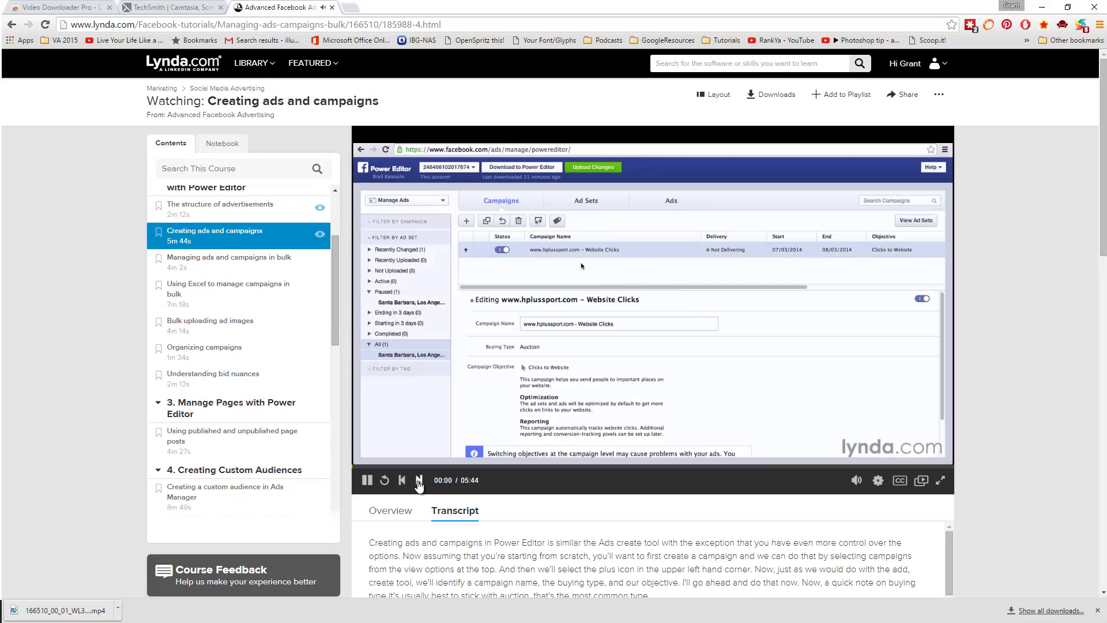
{"action": "left_click", "coordinate": [419, 481]}
{"action": "left_click", "coordinate": [419, 481]}
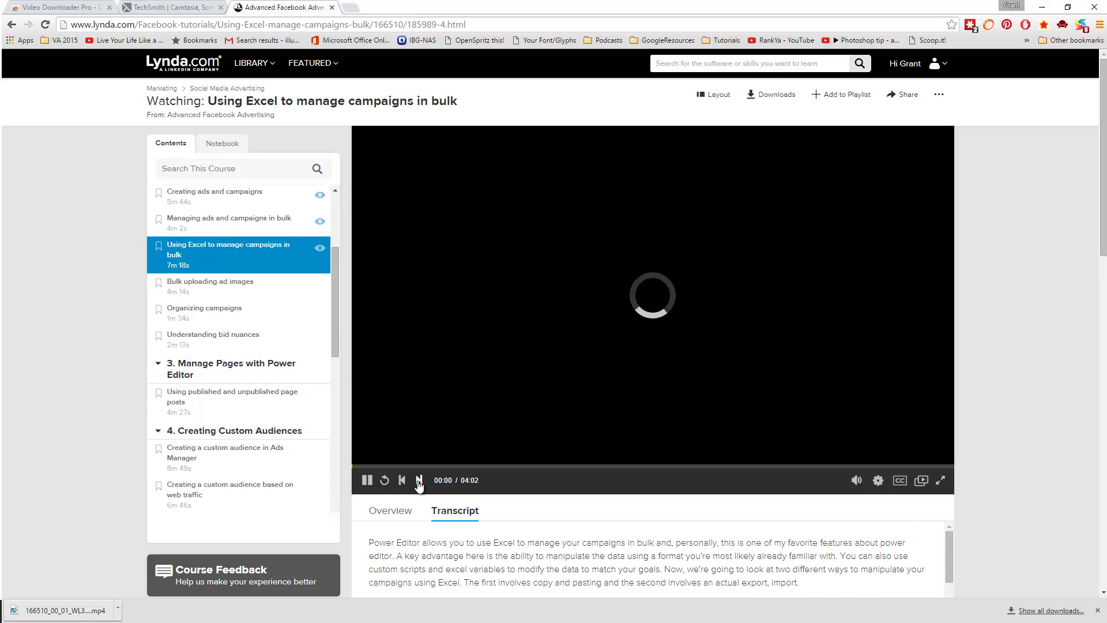
{"action": "left_click", "coordinate": [418, 481]}
{"action": "left_click", "coordinate": [418, 481]}
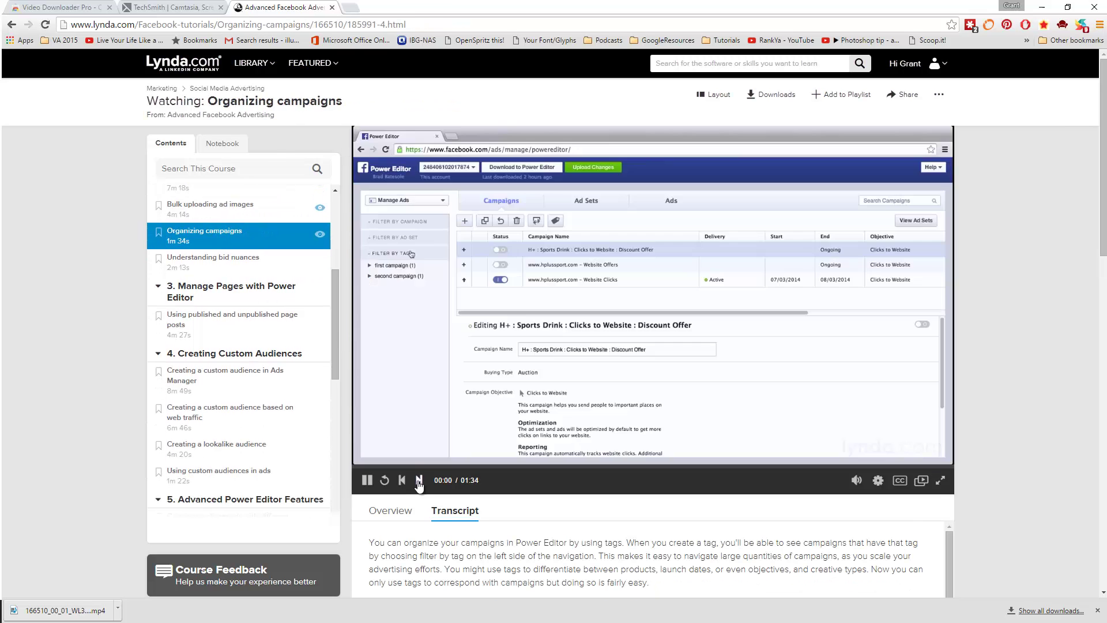
{"action": "left_click", "coordinate": [419, 481]}
{"action": "left_click", "coordinate": [418, 481]}
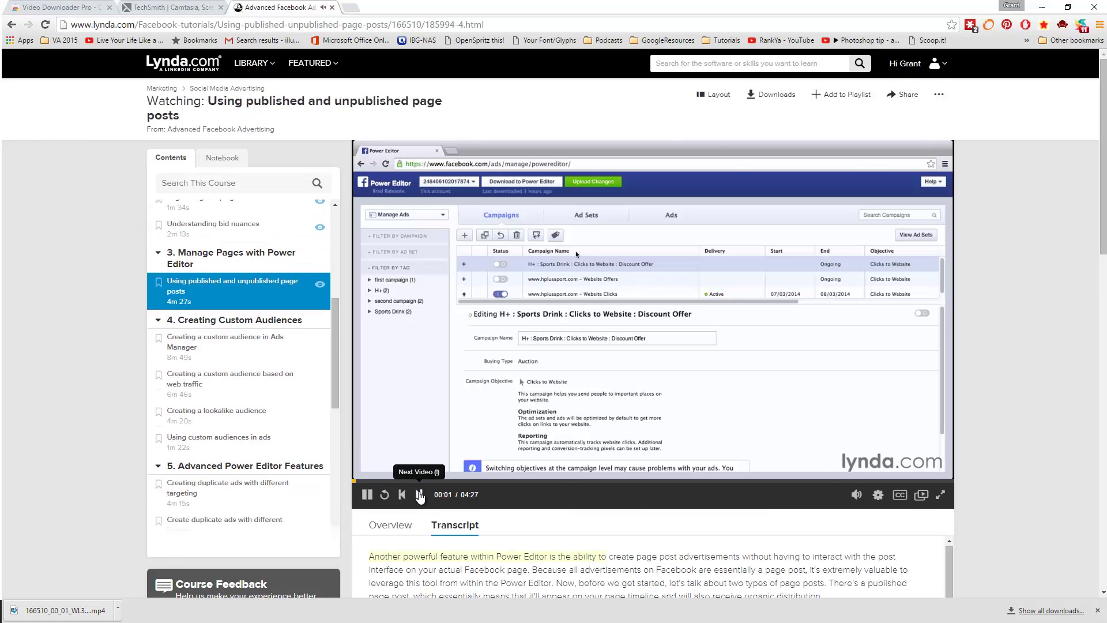
{"action": "left_click", "coordinate": [419, 494]}
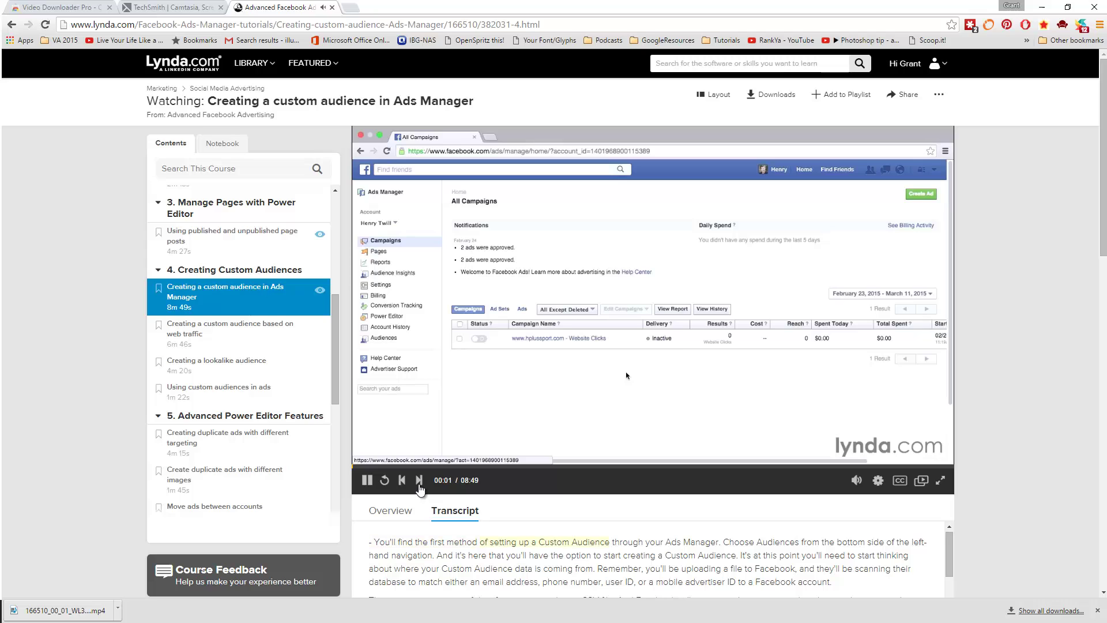
{"action": "left_click", "coordinate": [419, 483]}
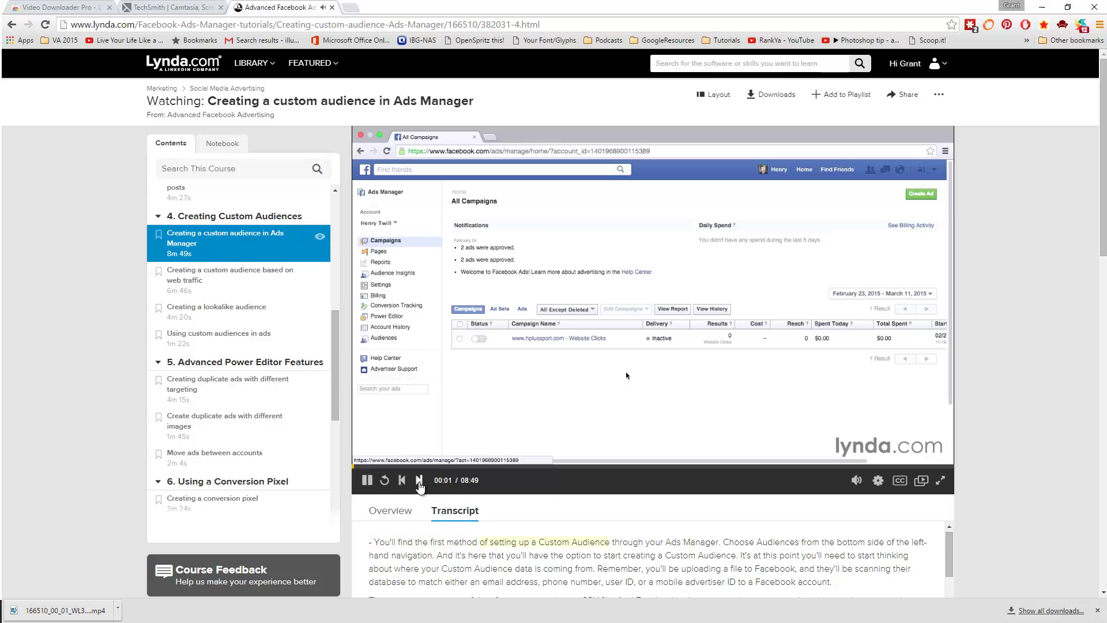
{"action": "left_click", "coordinate": [419, 494]}
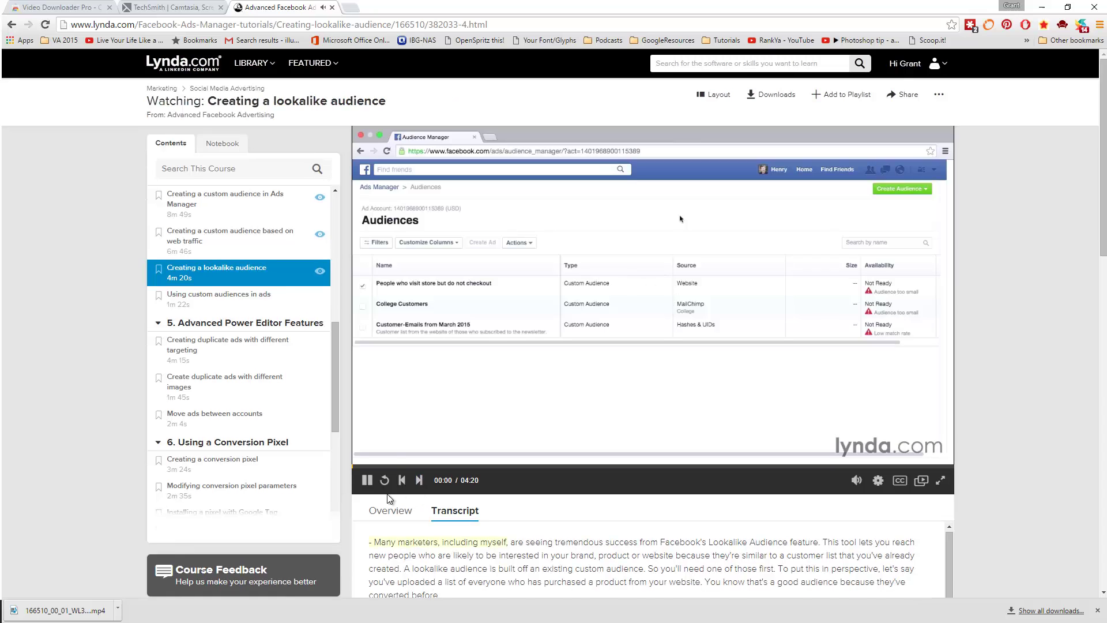
- Pause the Creating a lookalike audience lesson at 0:01
{"action": "left_click", "coordinate": [368, 482]}
{"action": "scroll", "coordinate": [333, 343], "scroll_direction": "down", "scroll_amount": 2}
{"action": "scroll", "coordinate": [328, 402], "scroll_direction": "down", "scroll_amount": 4}
{"action": "scroll", "coordinate": [319, 473], "scroll_direction": "up", "scroll_amount": 7}
{"action": "scroll", "coordinate": [327, 286], "scroll_direction": "up", "scroll_amount": 5}
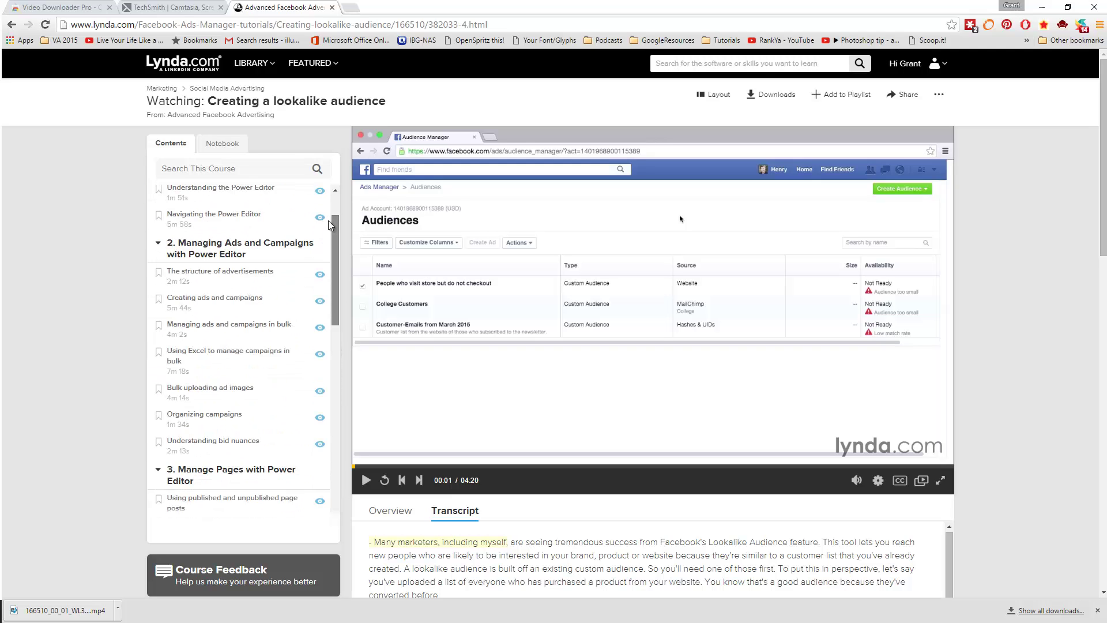
{"action": "left_click", "coordinate": [1083, 26]}
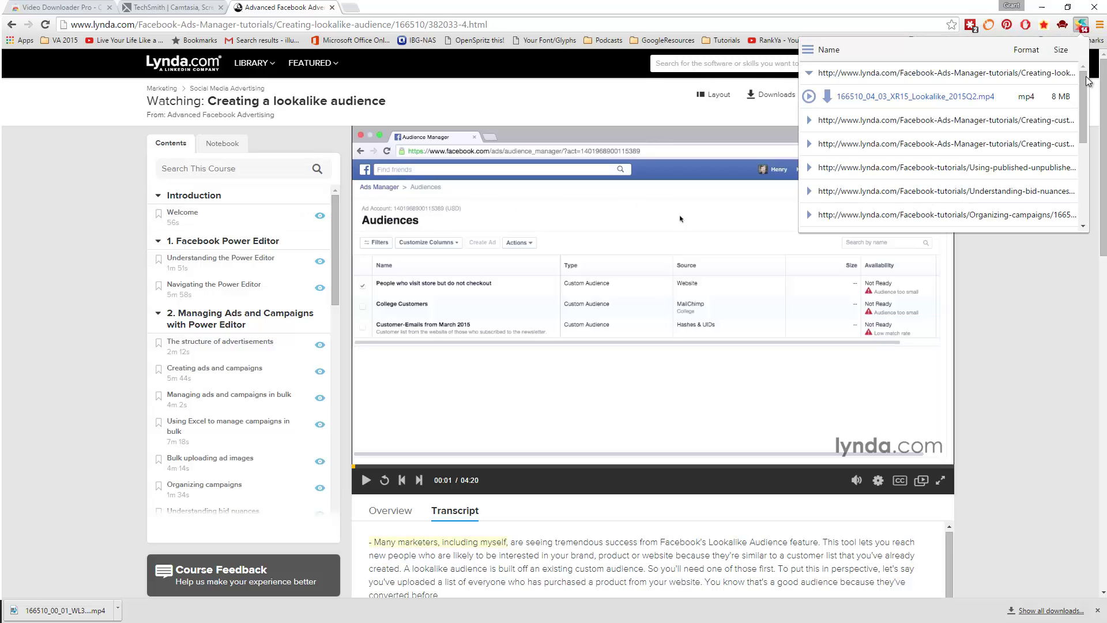
{"action": "left_click_drag", "start_coordinate": [1087, 84], "coordinate": [1083, 113]}
{"action": "scroll", "coordinate": [1083, 113], "scroll_direction": "down", "scroll_amount": 4}
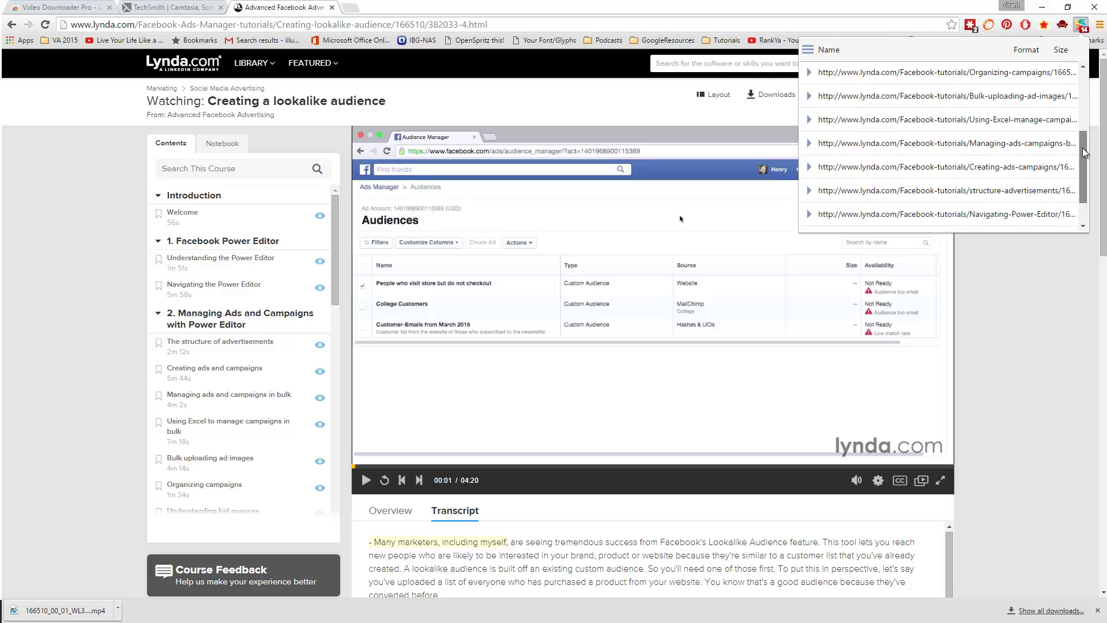
{"action": "scroll", "coordinate": [1080, 134], "scroll_direction": "up", "scroll_amount": 5}
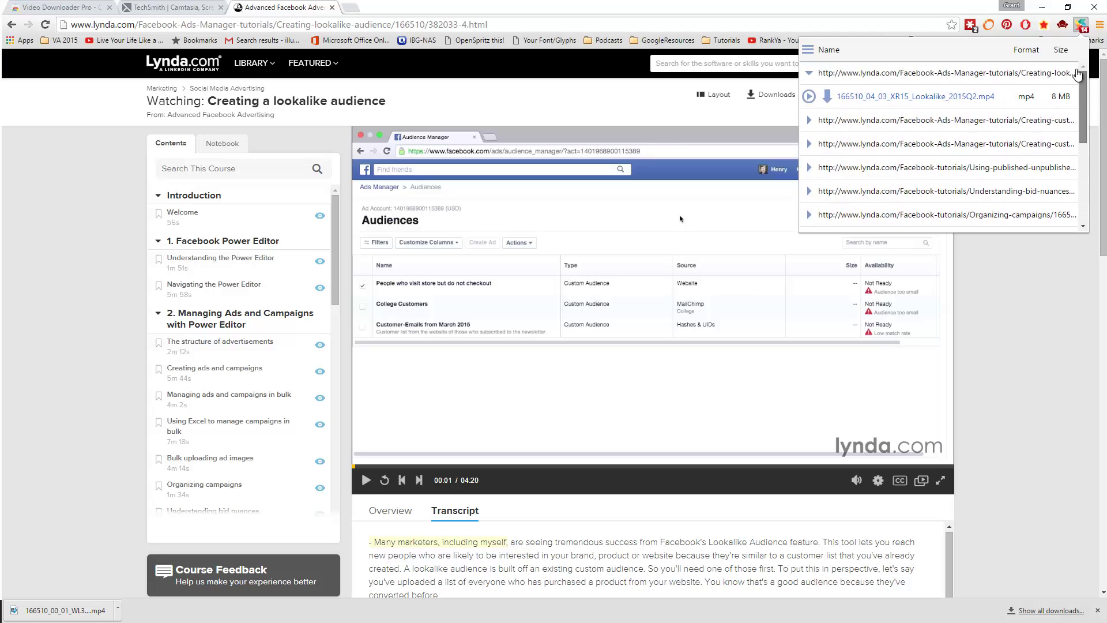
{"action": "scroll", "coordinate": [1080, 89], "scroll_direction": "down", "scroll_amount": 1}
{"action": "scroll", "coordinate": [1080, 89], "scroll_direction": "up", "scroll_amount": 1}
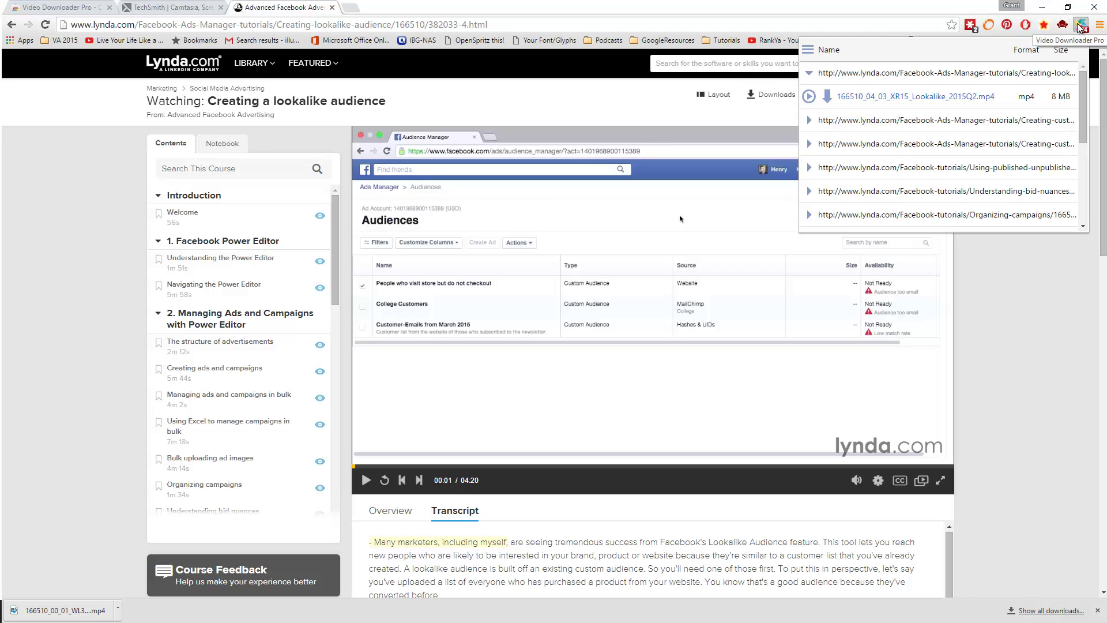
{"action": "left_click", "coordinate": [57, 7]}
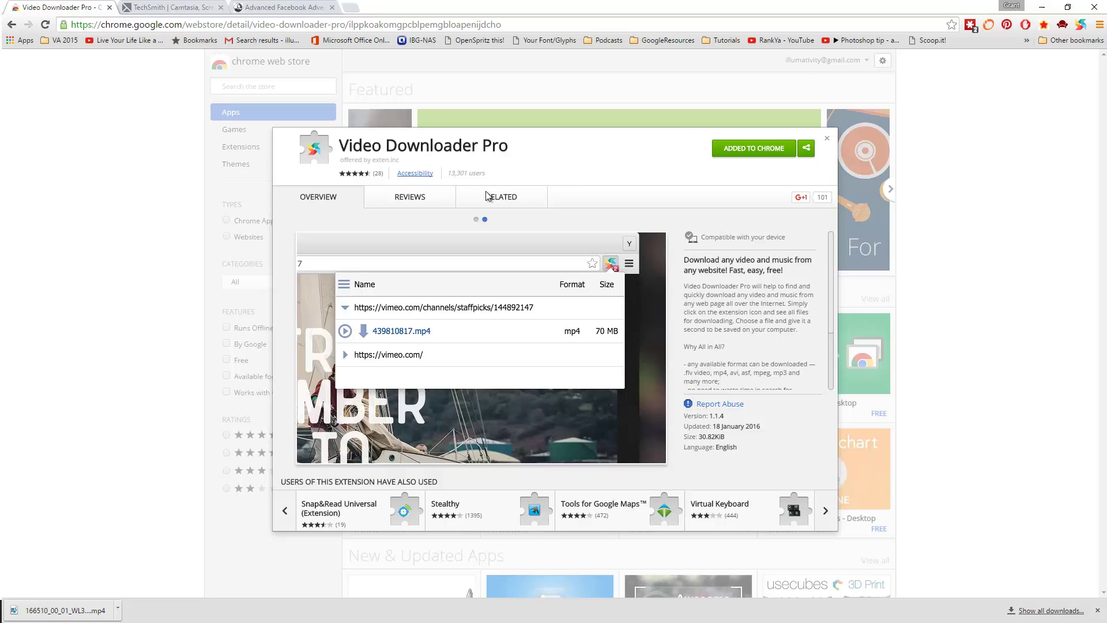
{"action": "left_click", "coordinate": [277, 7]}
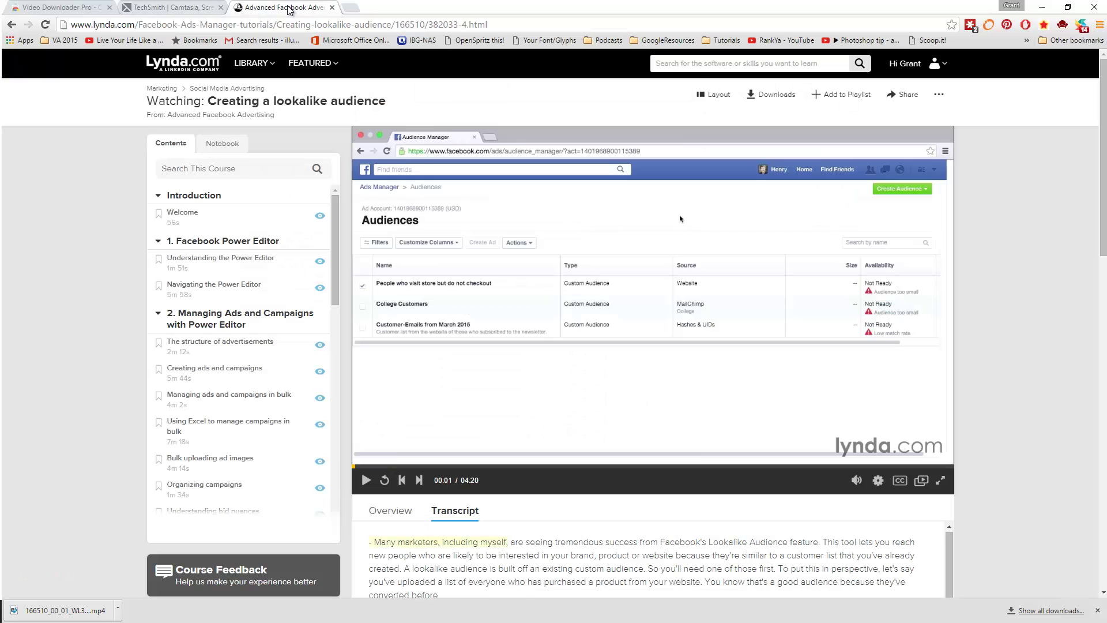
- Open the downloader list and expand the lesson entries from Welcome through Using Excel
{"action": "left_click", "coordinate": [1079, 26]}
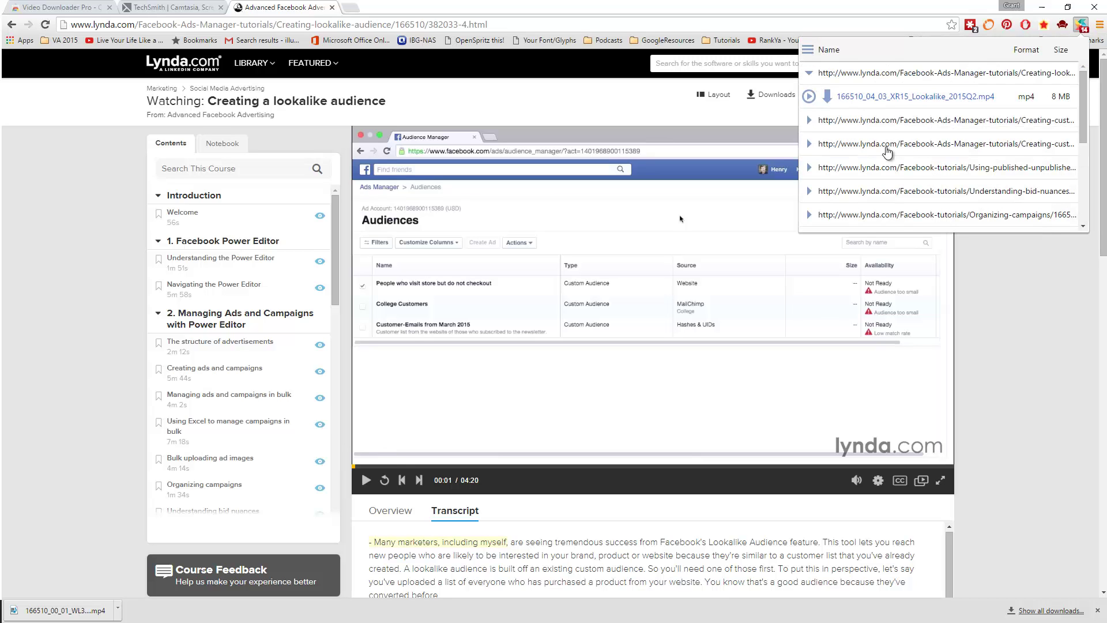
{"action": "scroll", "coordinate": [887, 152], "scroll_direction": "down", "scroll_amount": 5}
{"action": "left_click", "coordinate": [809, 220]}
{"action": "left_click", "coordinate": [809, 195]}
{"action": "left_click", "coordinate": [809, 172]}
{"action": "left_click", "coordinate": [809, 148]}
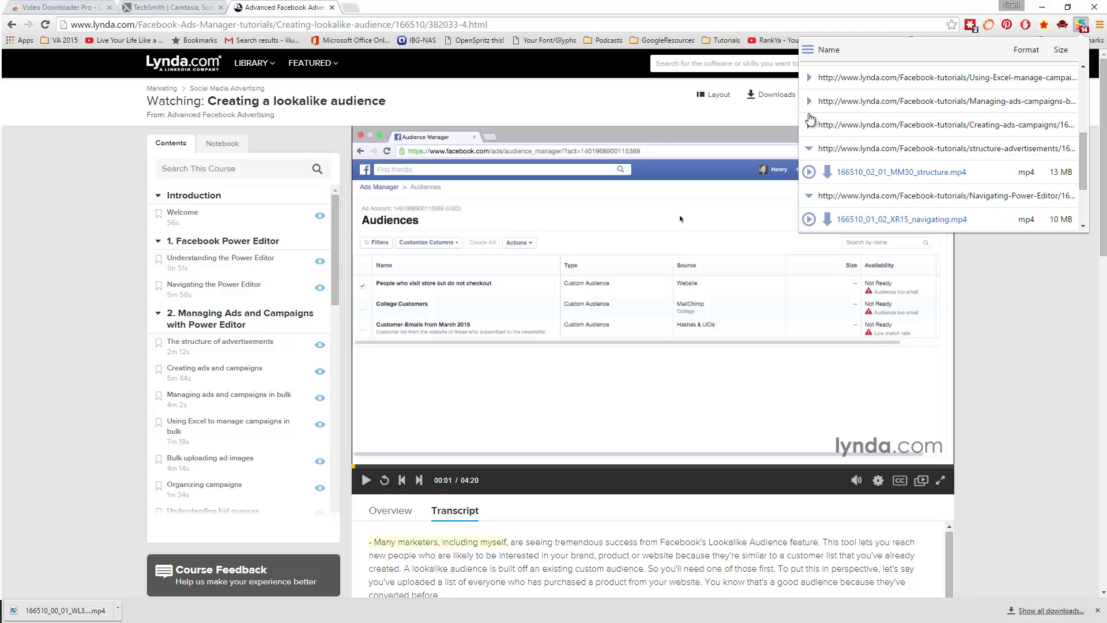
{"action": "left_click", "coordinate": [809, 125]}
{"action": "left_click", "coordinate": [809, 101]}
{"action": "left_click", "coordinate": [809, 77]}
- Expand the bulk uploading, organizing campaigns, bid nuances, published posts and custom audience entries
{"action": "scroll", "coordinate": [813, 144], "scroll_direction": "up", "scroll_amount": 5}
{"action": "scroll", "coordinate": [819, 197], "scroll_direction": "down", "scroll_amount": 1}
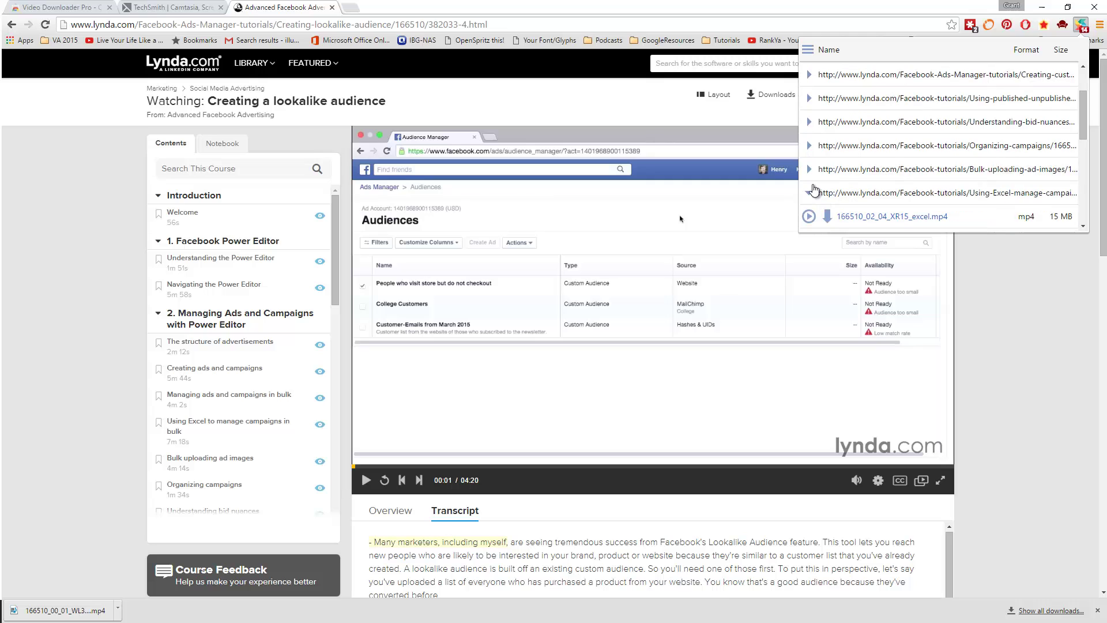
{"action": "left_click", "coordinate": [809, 169]}
{"action": "left_click", "coordinate": [809, 146]}
{"action": "left_click", "coordinate": [809, 122]}
{"action": "left_click", "coordinate": [809, 98]}
{"action": "left_click", "coordinate": [809, 74]}
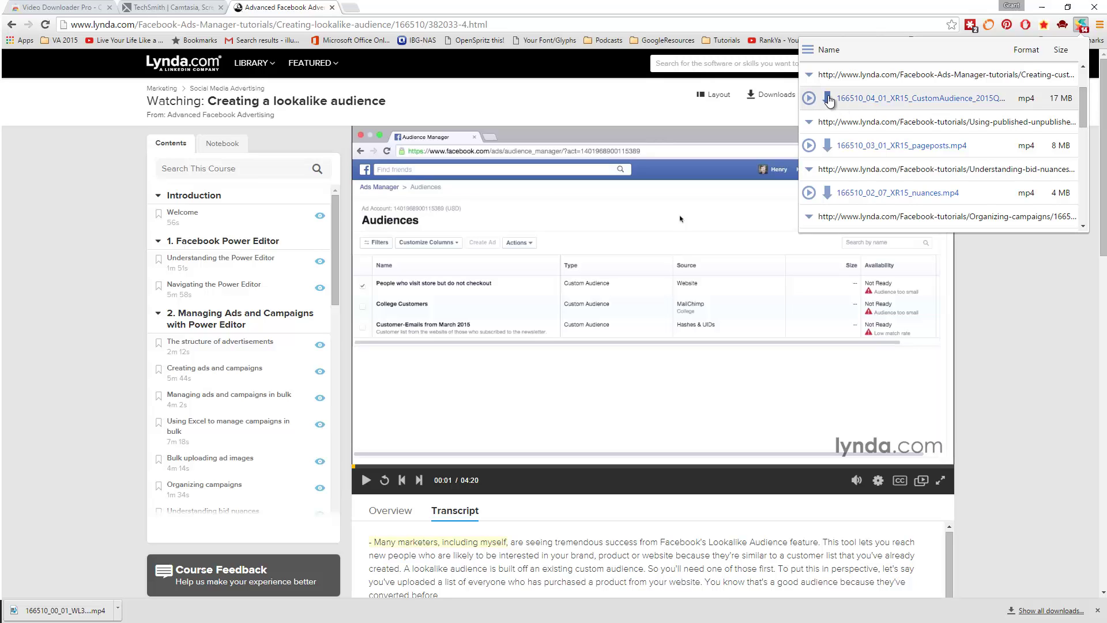
{"action": "scroll", "coordinate": [827, 118], "scroll_direction": "up", "scroll_amount": 1}
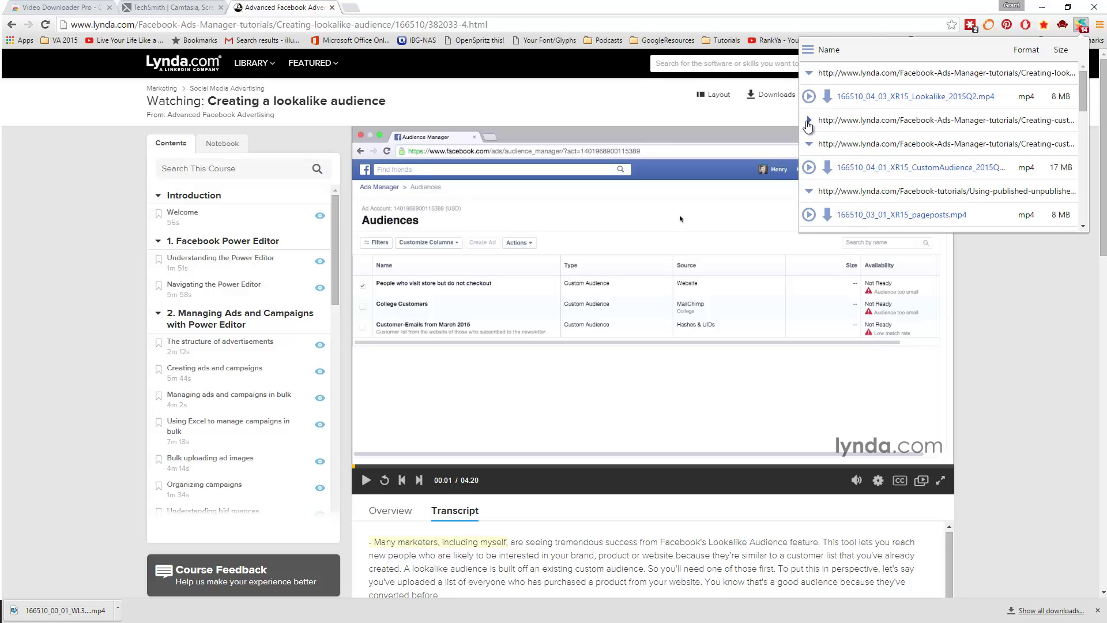
- Download the WebTraffic, CustomAudience, pageposts and nuances lesson mp4s
{"action": "left_click", "coordinate": [809, 120]}
{"action": "left_click", "coordinate": [827, 143]}
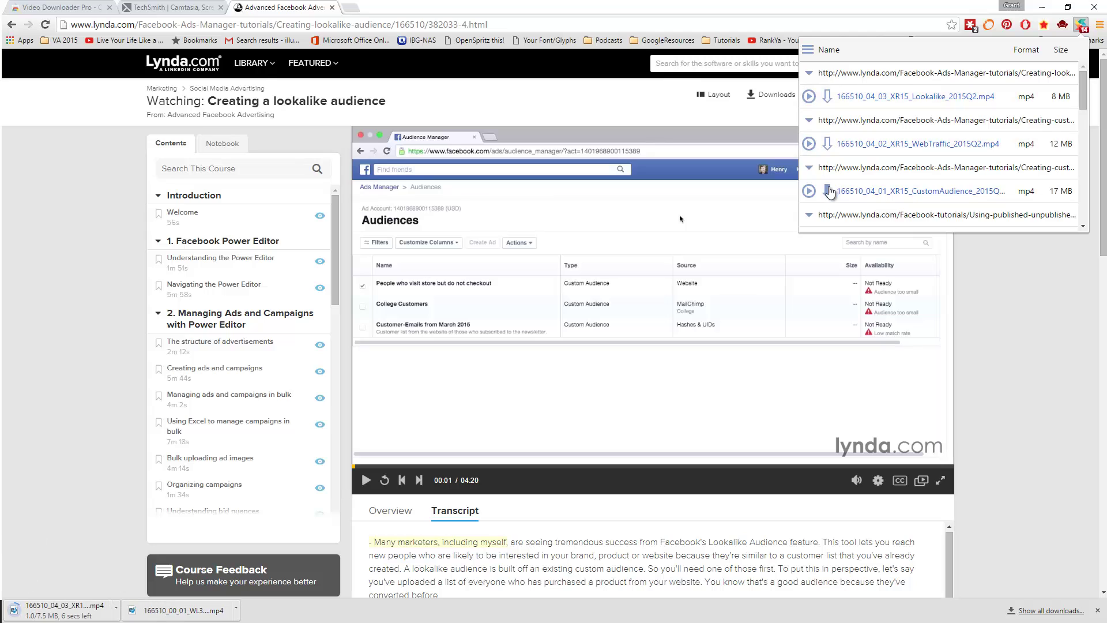
{"action": "left_click", "coordinate": [827, 191]}
{"action": "scroll", "coordinate": [834, 167], "scroll_direction": "down", "scroll_amount": 2}
{"action": "left_click", "coordinate": [827, 123]}
{"action": "left_click", "coordinate": [830, 169]}
- Download the structure, navigating and welcome lesson mp4s
{"action": "scroll", "coordinate": [832, 173], "scroll_direction": "down", "scroll_amount": 1}
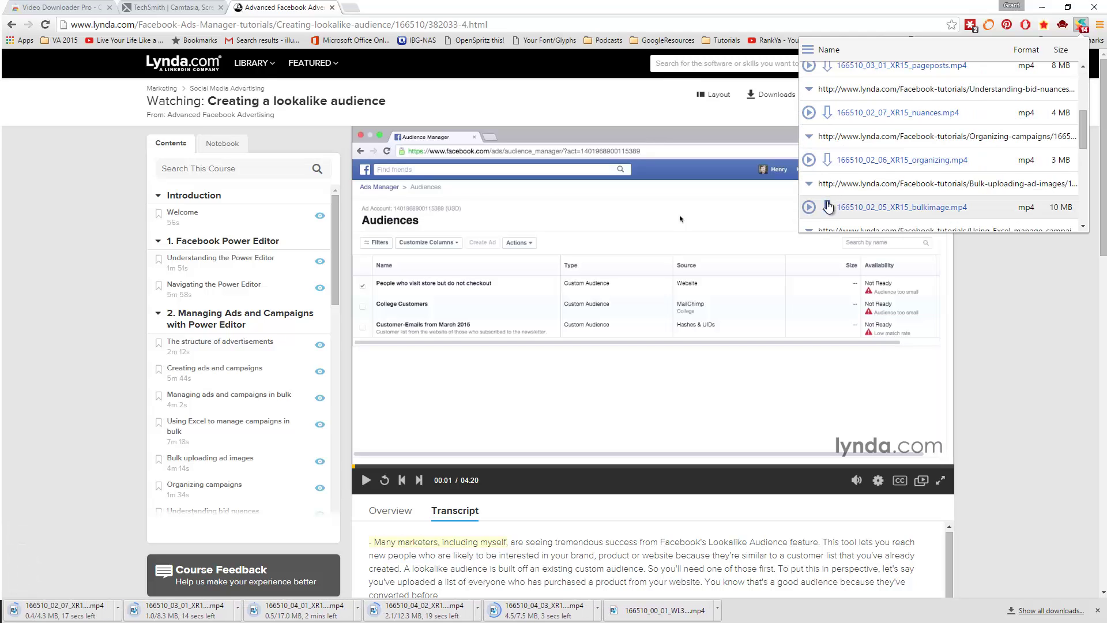
{"action": "scroll", "coordinate": [833, 173], "scroll_direction": "down", "scroll_amount": 3}
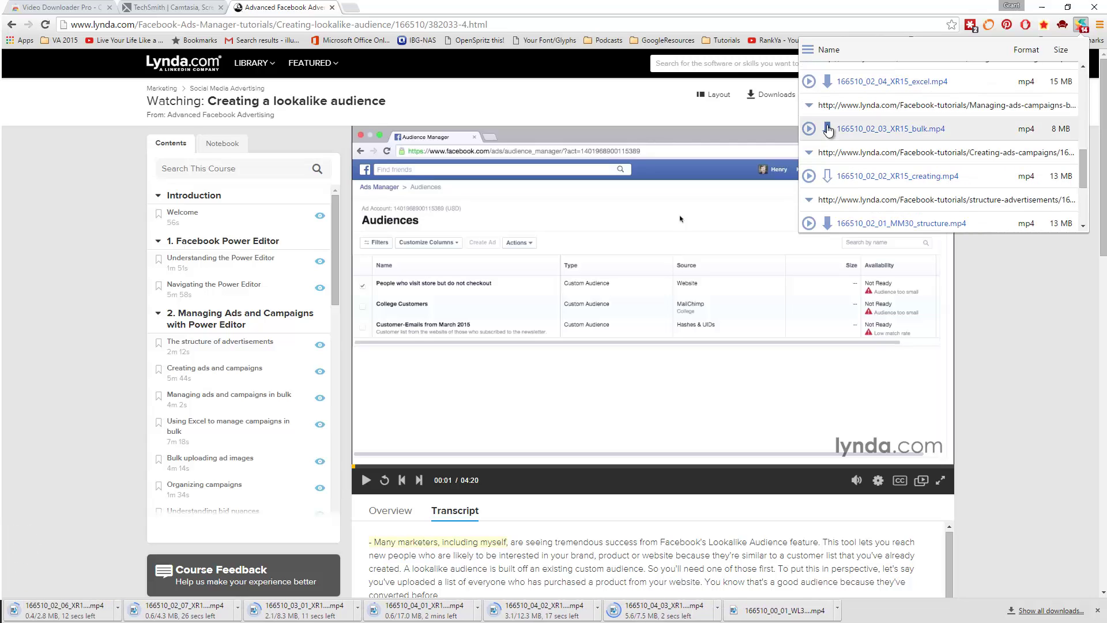
{"action": "scroll", "coordinate": [833, 150], "scroll_direction": "down", "scroll_amount": 2}
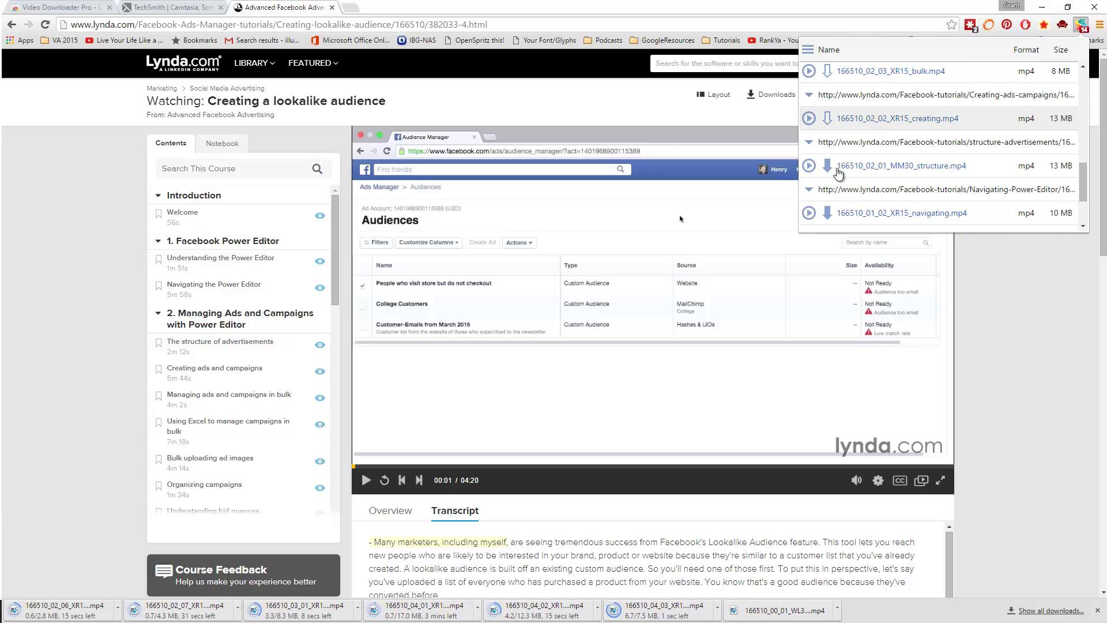
{"action": "left_click", "coordinate": [828, 167]}
{"action": "left_click", "coordinate": [828, 213]}
{"action": "scroll", "coordinate": [828, 186], "scroll_direction": "down", "scroll_amount": 2}
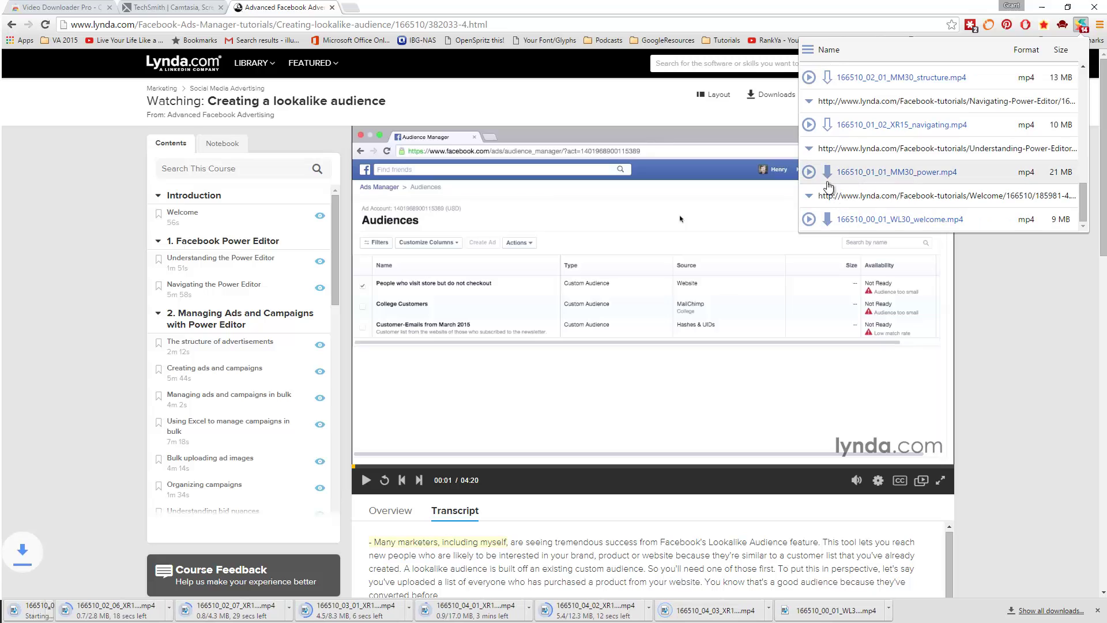
{"action": "left_click", "coordinate": [827, 219]}
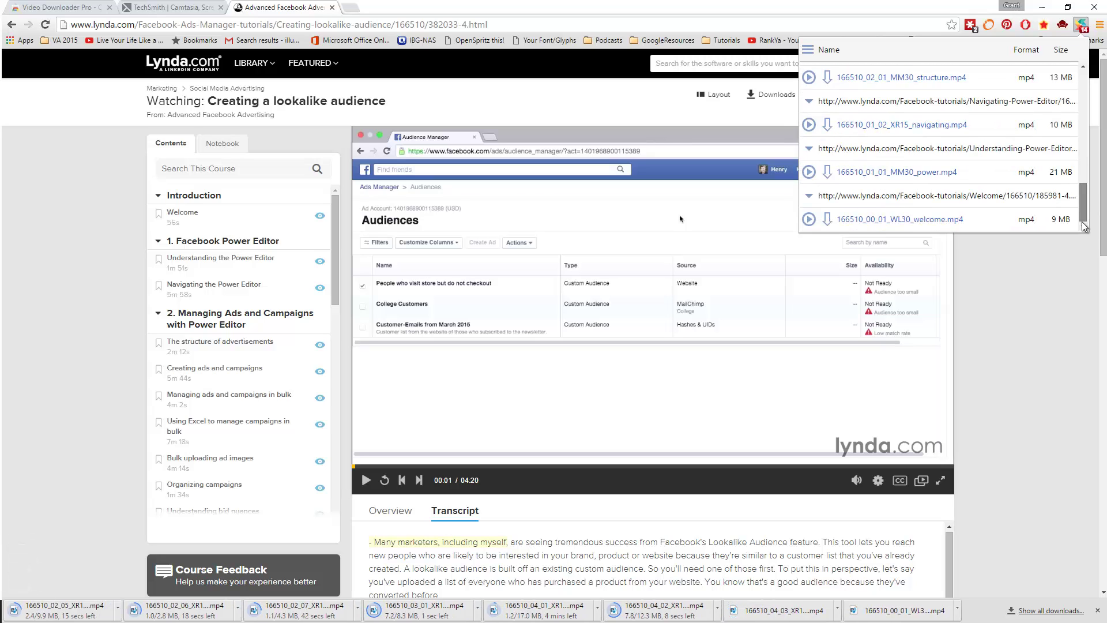
{"action": "scroll", "coordinate": [1079, 184], "scroll_direction": "up", "scroll_amount": 5}
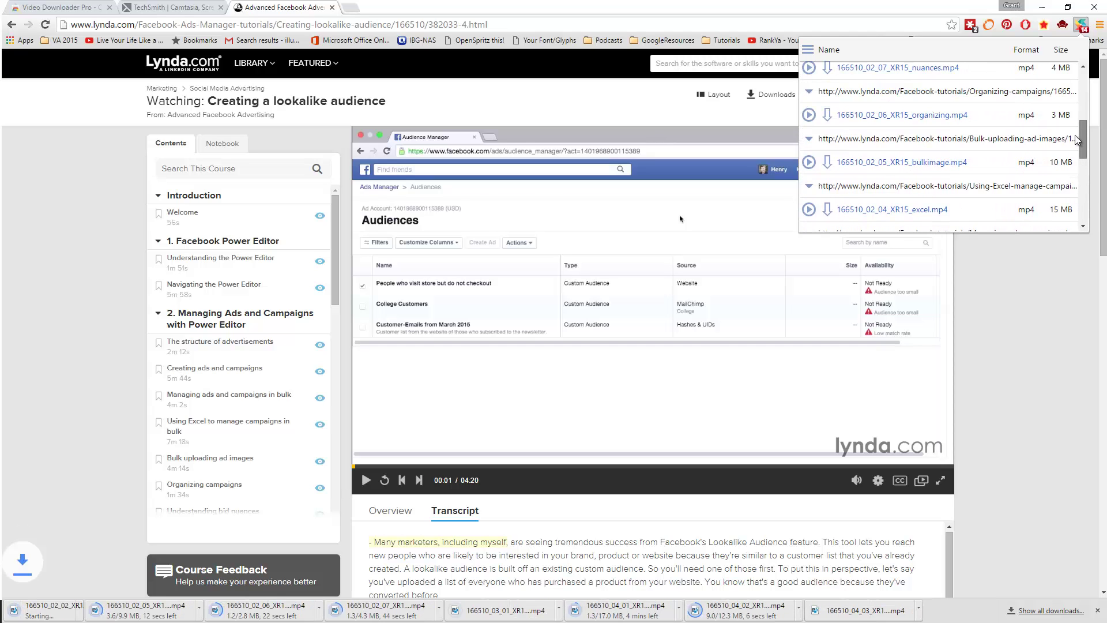
{"action": "scroll", "coordinate": [1077, 140], "scroll_direction": "up", "scroll_amount": 3}
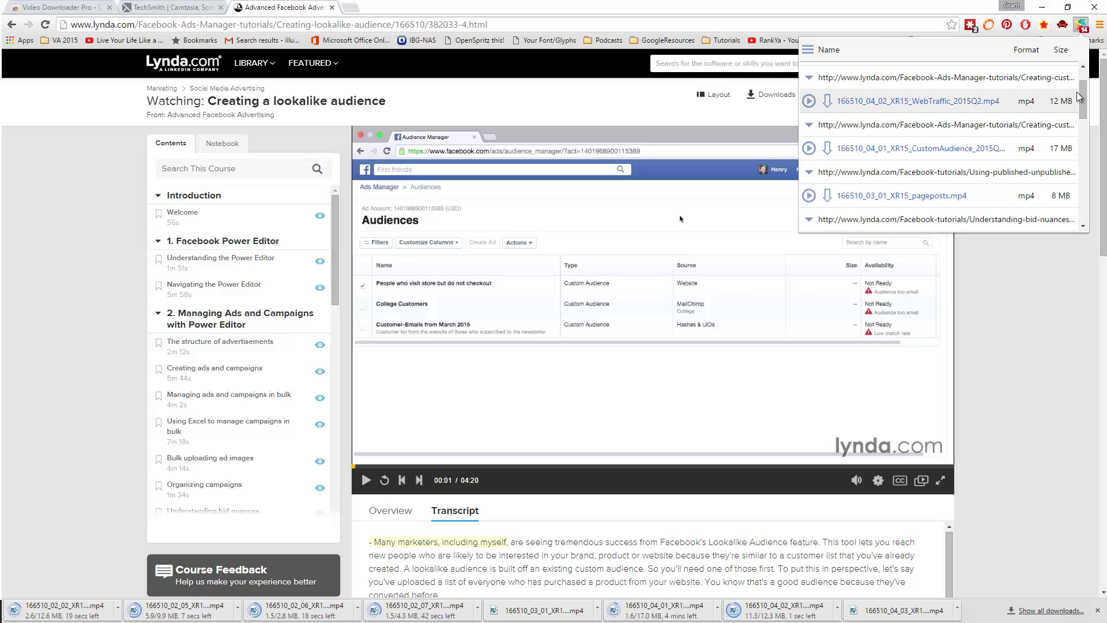
{"action": "scroll", "coordinate": [1083, 101], "scroll_direction": "up", "scroll_amount": 1}
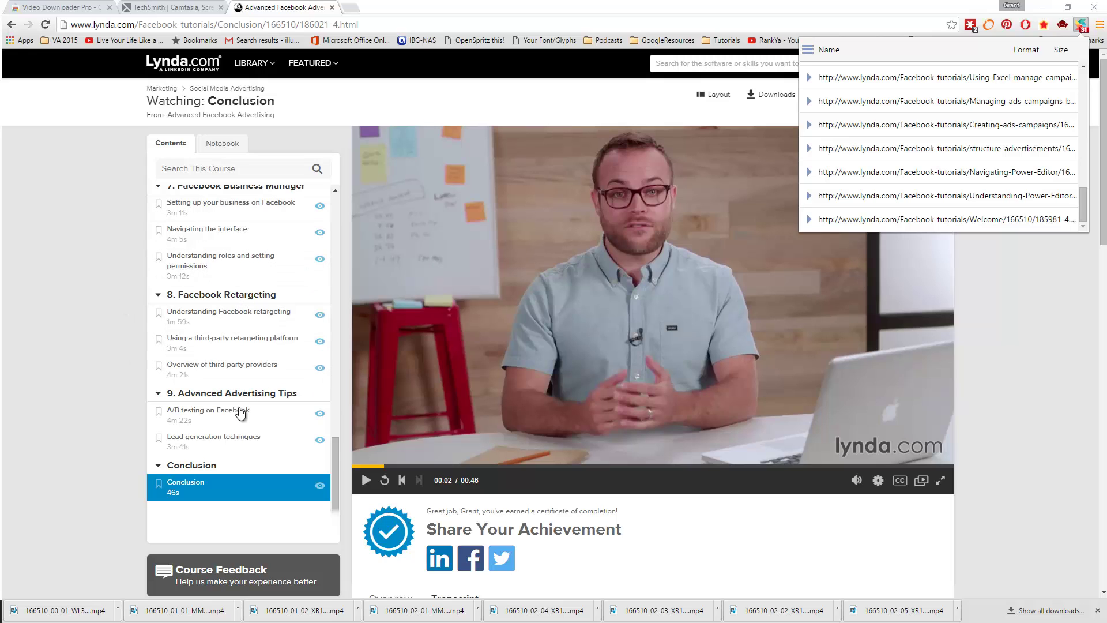
- Close the downloader popup and select the 'Advanced Facebook Advertising' title on the Conclusion page
{"action": "left_click_drag", "start_coordinate": [337, 448], "coordinate": [335, 459]}
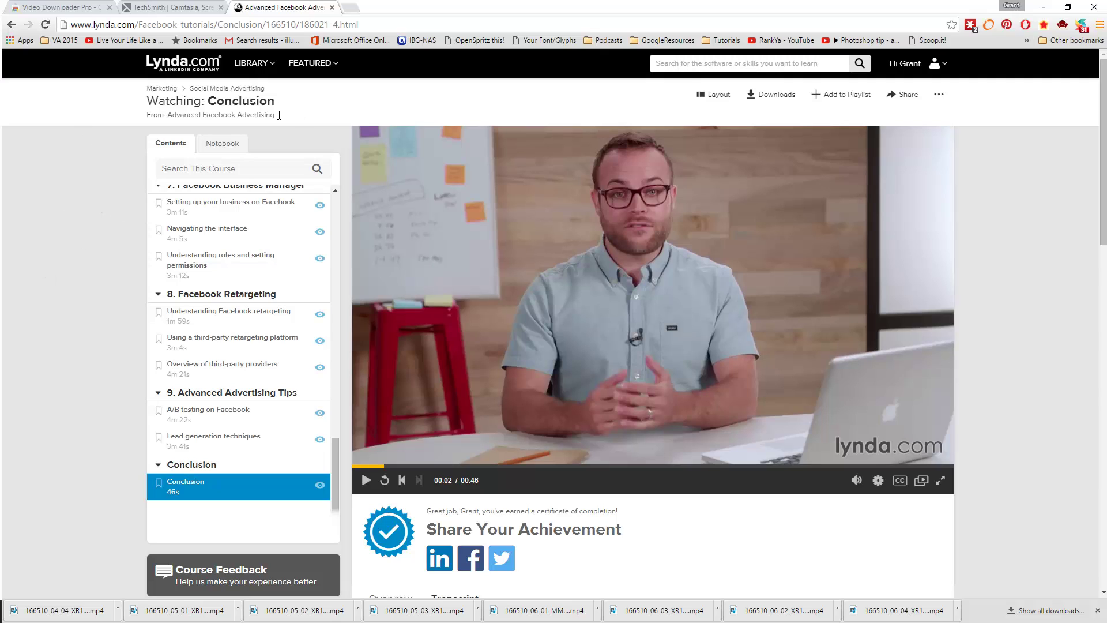
{"action": "left_click_drag", "start_coordinate": [280, 116], "coordinate": [171, 119]}
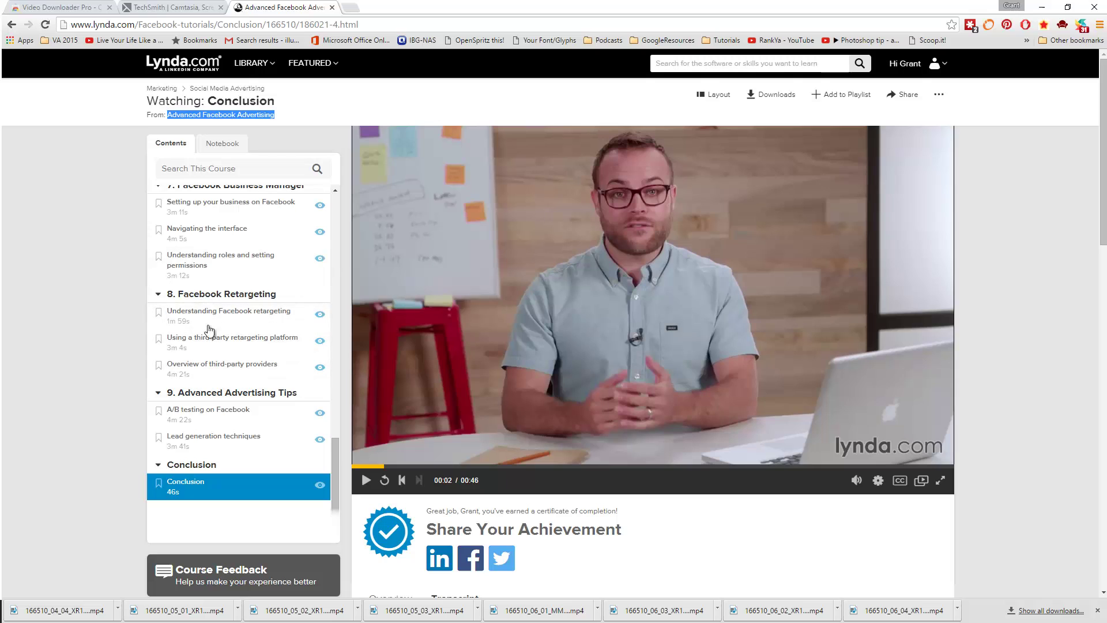
- Copy the selected course title to the clipboard
{"action": "right_click", "coordinate": [211, 113]}
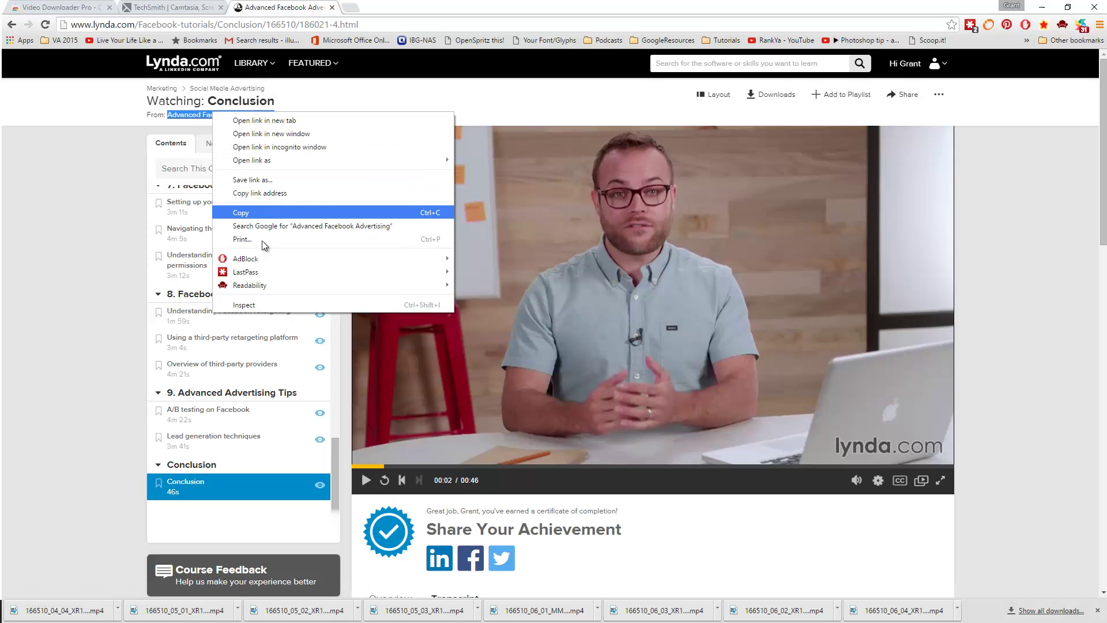
{"action": "key", "text": "Down"}
{"action": "key", "text": "Up"}
{"action": "key", "text": "Up"}
{"action": "key", "text": "Up"}
{"action": "key", "text": "Return"}
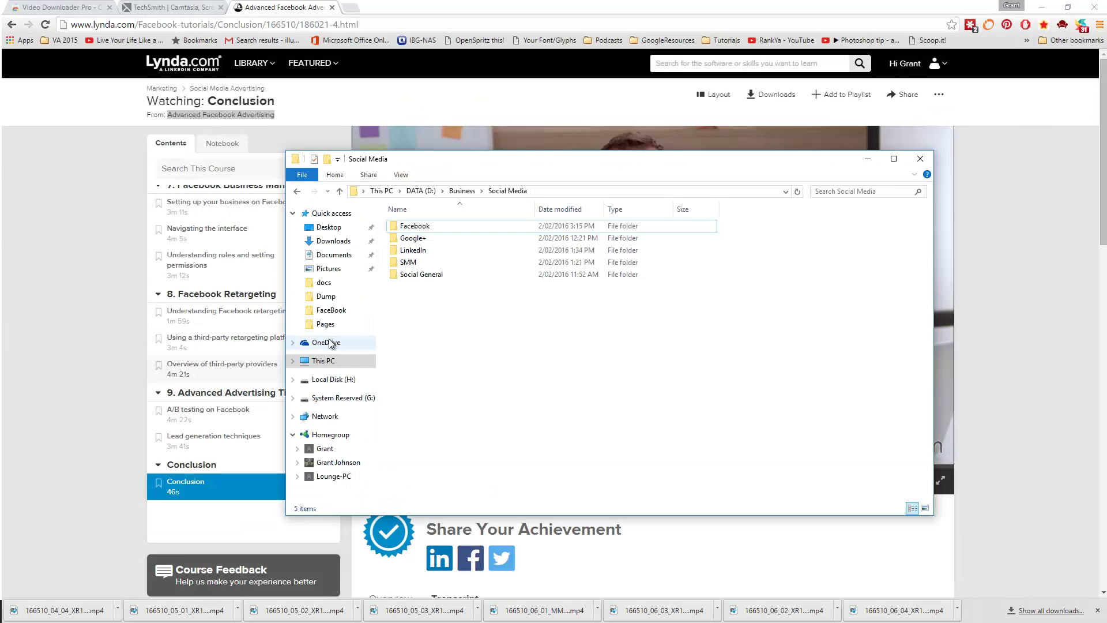
- Inside D:\Business\Social Media\Facebook, create a folder named Advanced Facebook Advertising
{"action": "double_click", "coordinate": [401, 225]}
{"action": "left_click", "coordinate": [327, 159]}
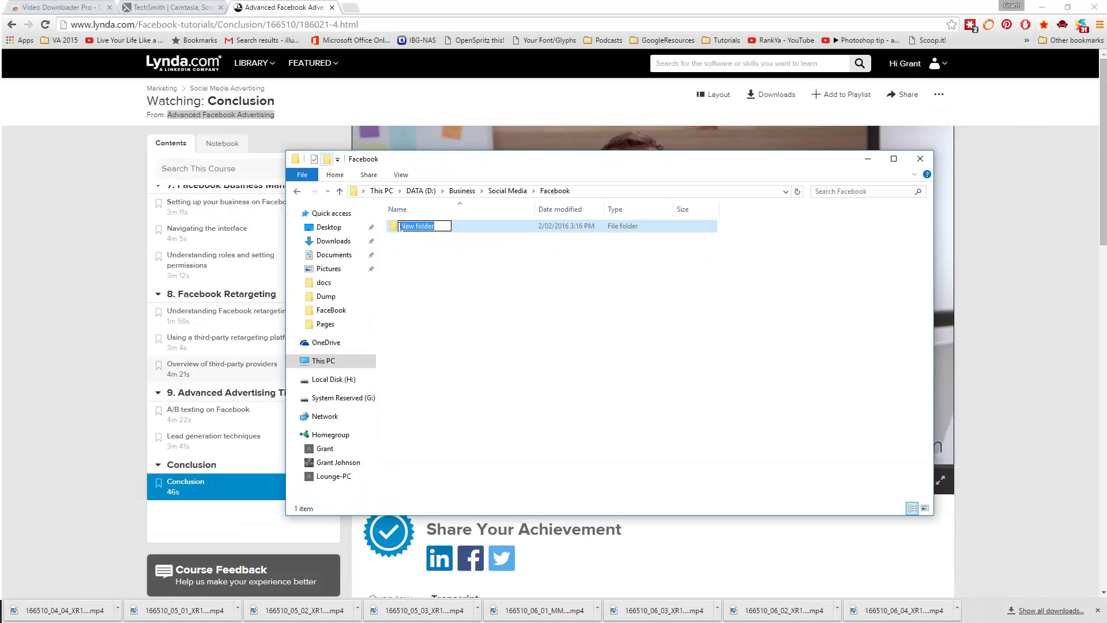
{"action": "right_click", "coordinate": [412, 227]}
{"action": "left_click", "coordinate": [439, 277]}
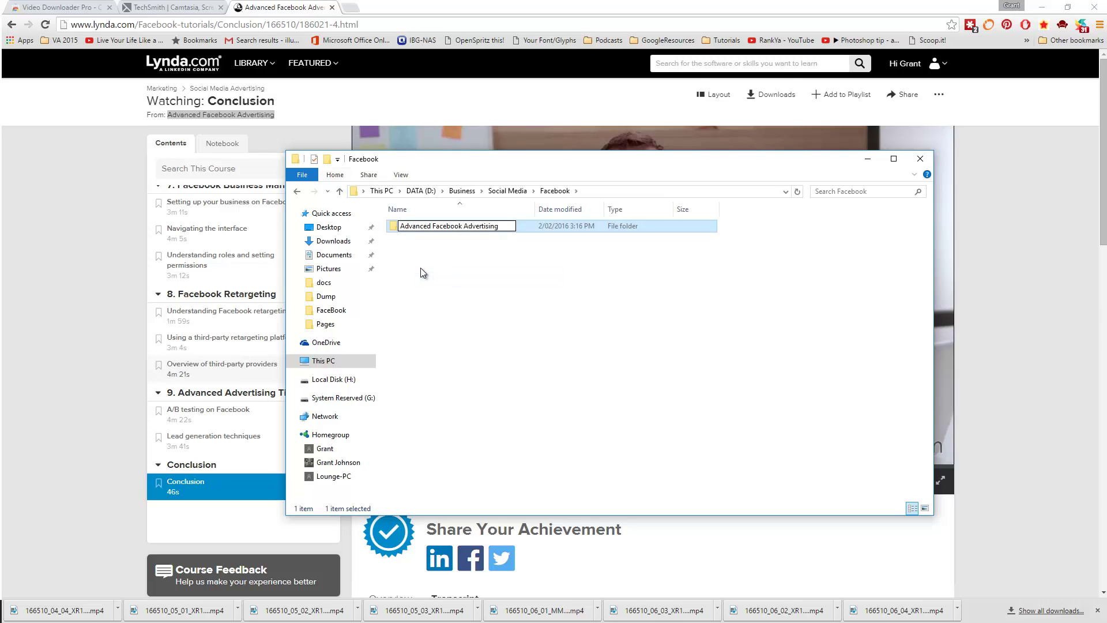
{"action": "left_click", "coordinate": [421, 259]}
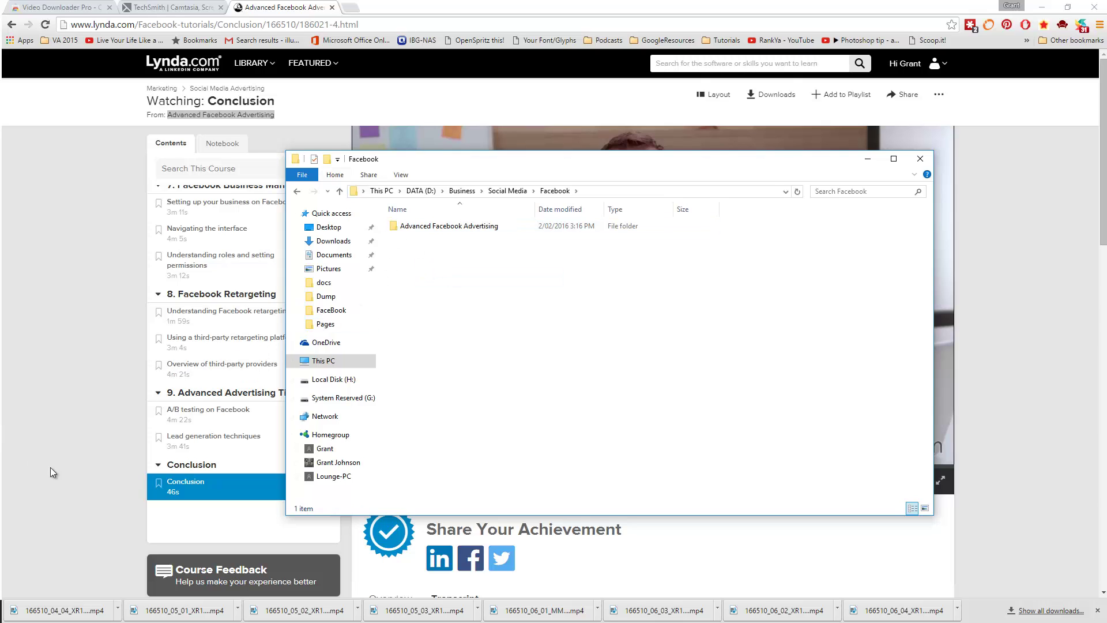
- Open the Downloads folder and select all 32 downloaded lesson mp4 files
{"action": "left_click", "coordinate": [118, 609]}
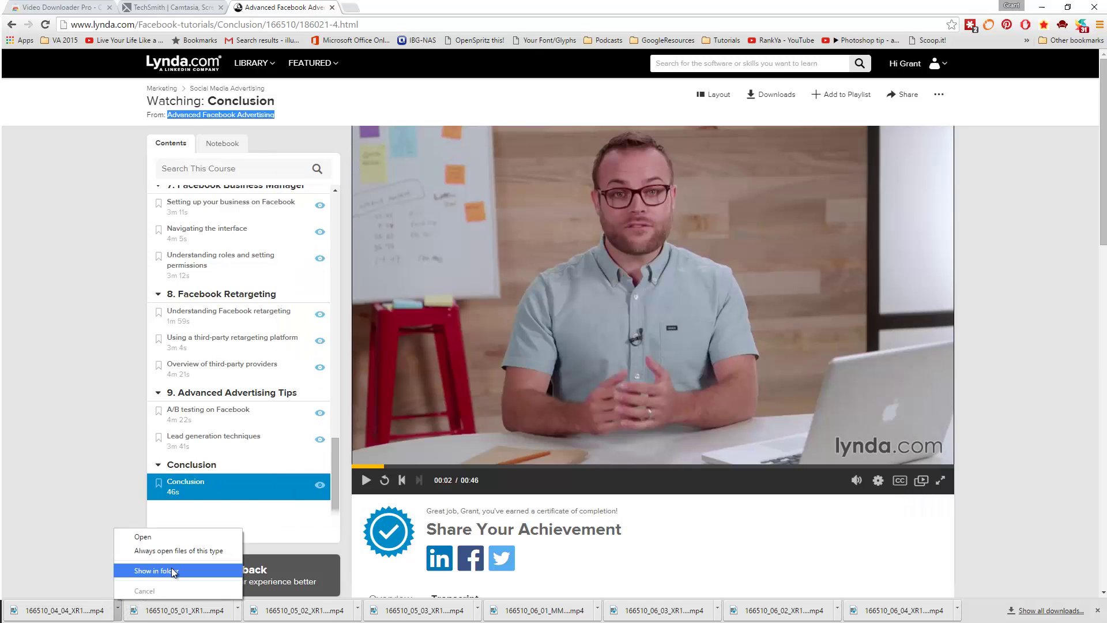
{"action": "left_click", "coordinate": [172, 571]}
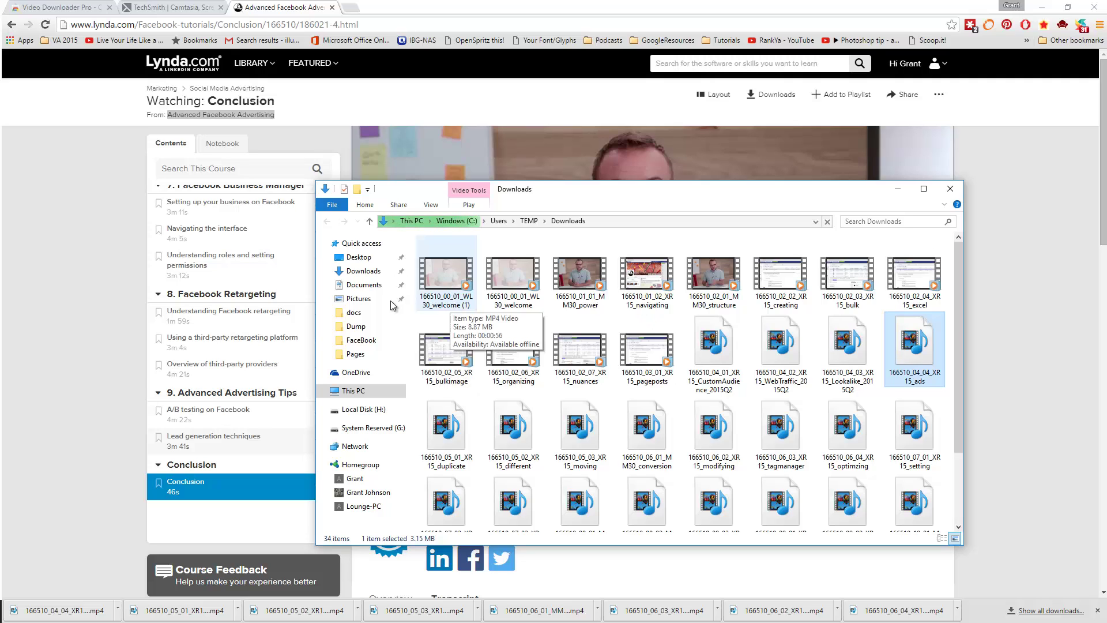
{"action": "left_click", "coordinate": [427, 307]}
{"action": "scroll", "coordinate": [508, 403], "scroll_direction": "down", "scroll_amount": 2}
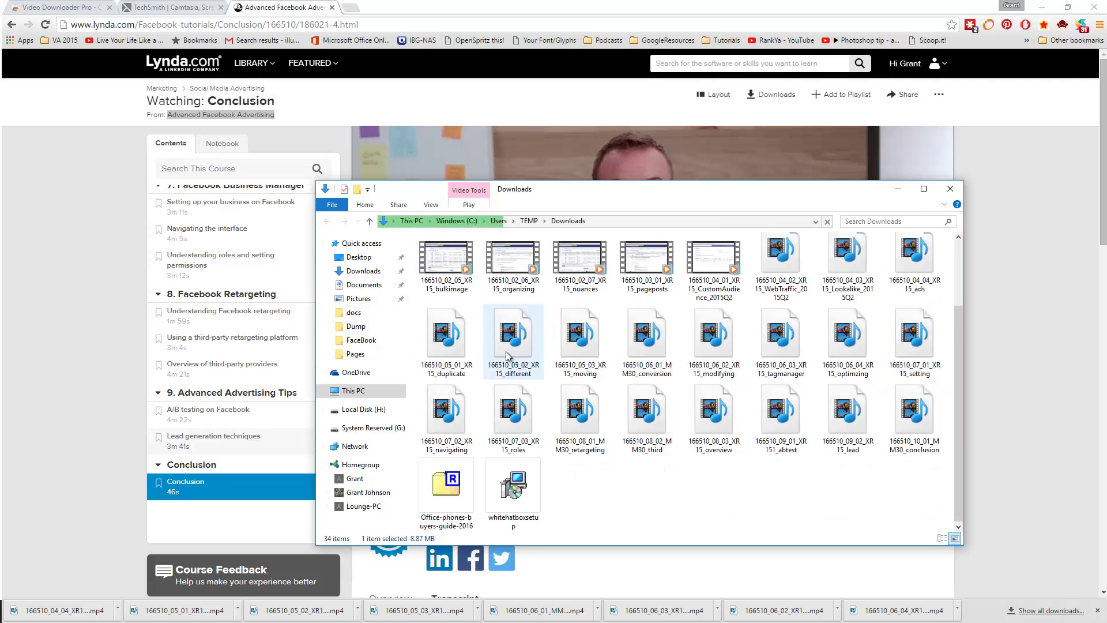
{"action": "left_click", "coordinate": [906, 411], "text": "shift"}
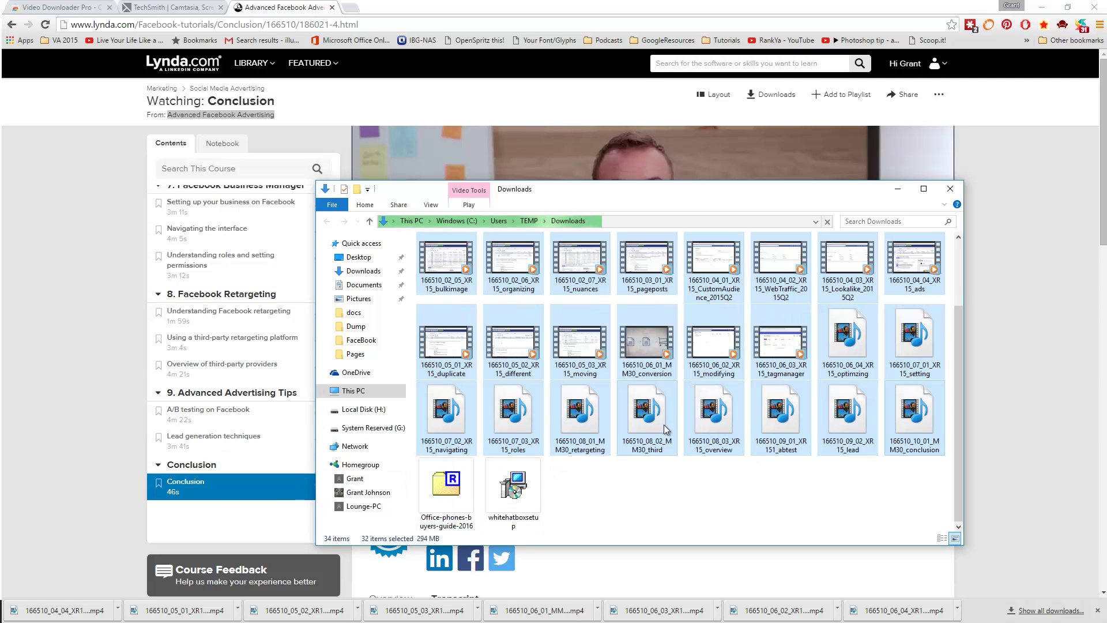
- Cut the 32 selected videos (294 MB) and switch to the Facebook folder window
{"action": "right_click", "coordinate": [599, 307]}
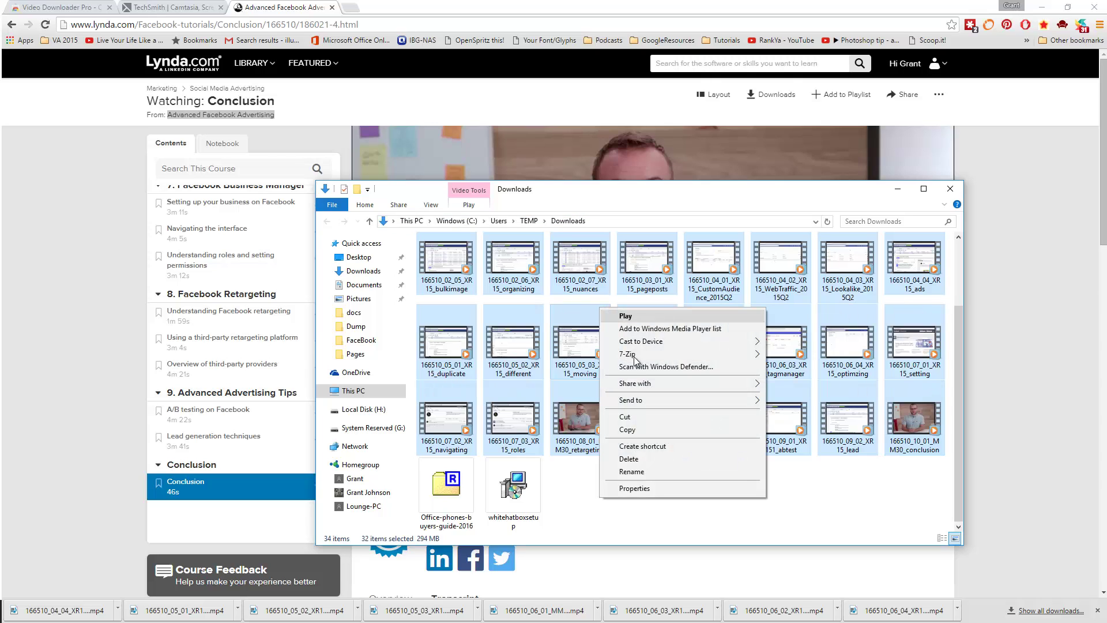
{"action": "left_click", "coordinate": [640, 415]}
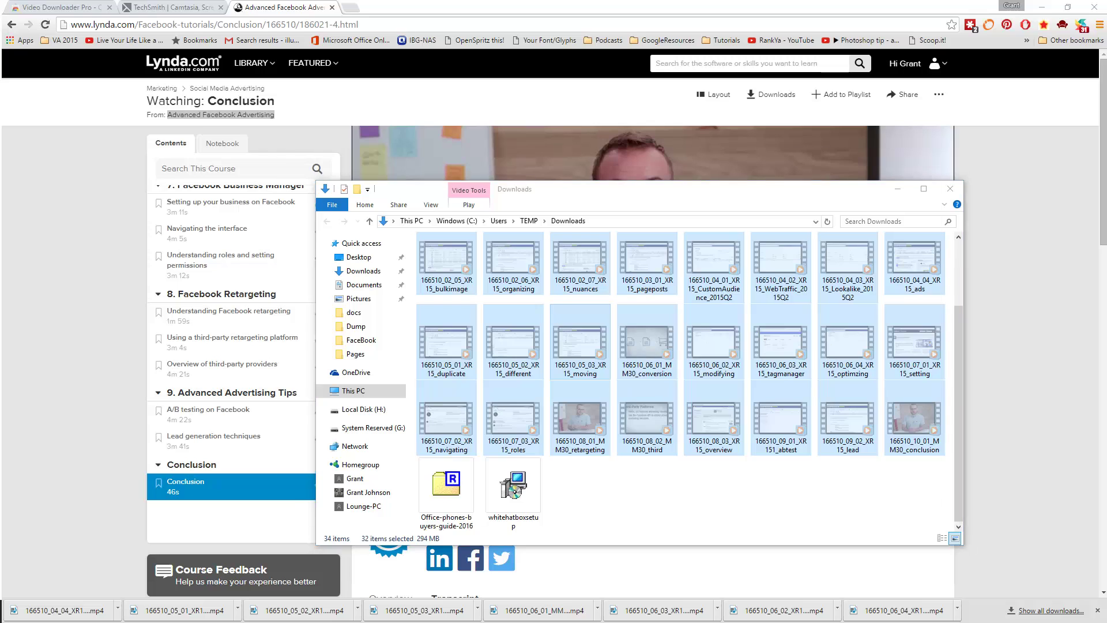
{"action": "key", "text": "alt+Tab"}
- Paste the cut lesson videos into the Advanced Facebook Advertising folder
{"action": "double_click", "coordinate": [429, 227]}
{"action": "right_click", "coordinate": [435, 258]}
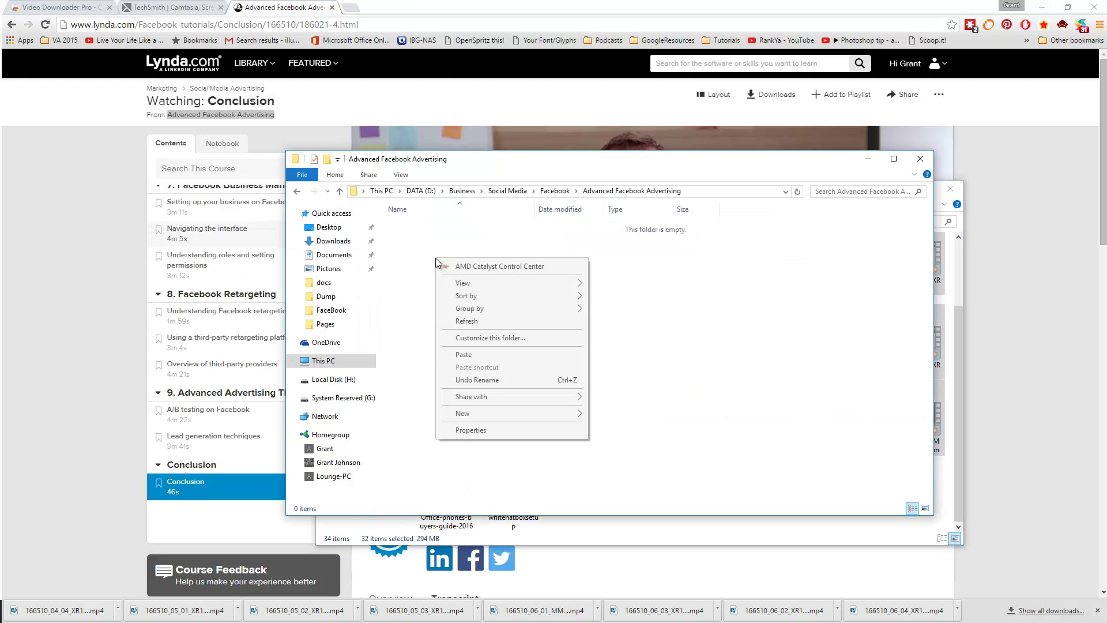
{"action": "left_click", "coordinate": [479, 354]}
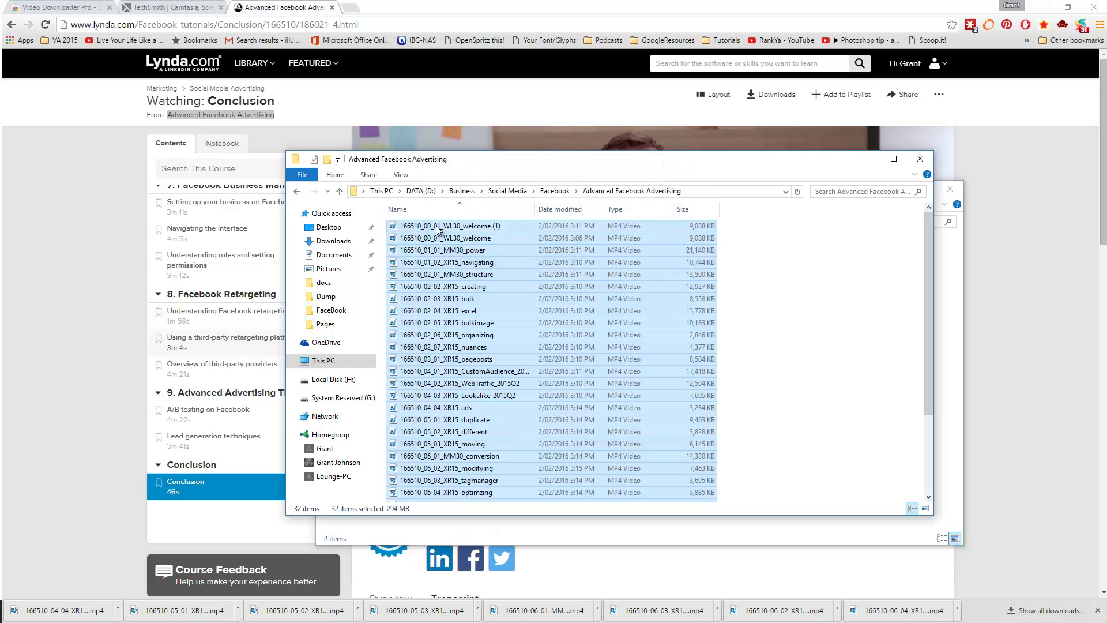
{"action": "right_click", "coordinate": [437, 226]}
{"action": "left_click", "coordinate": [785, 246]}
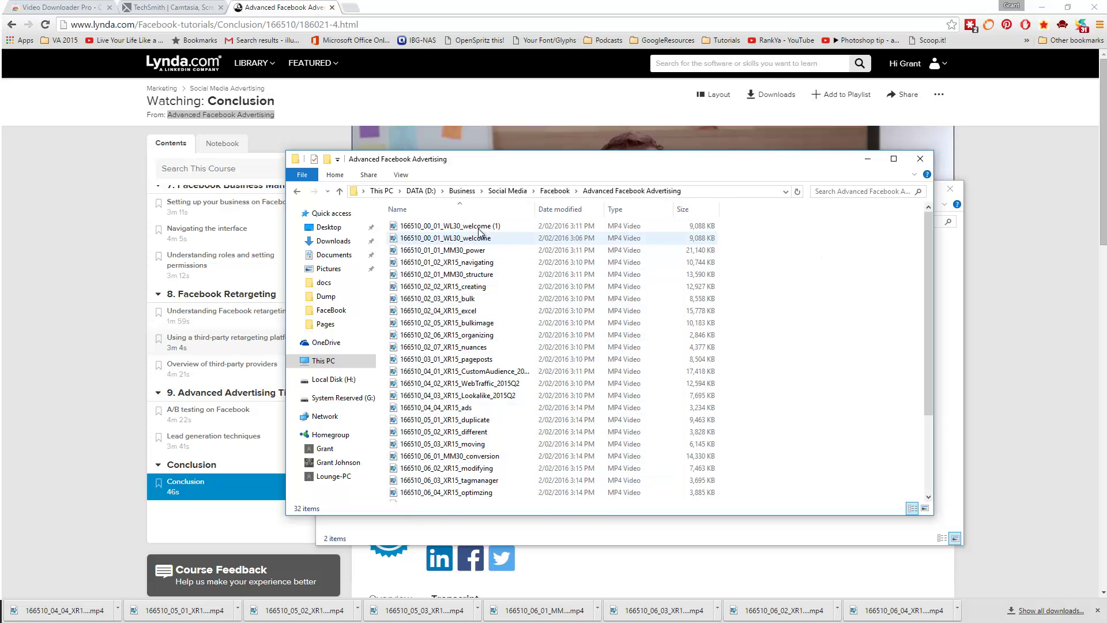
{"action": "scroll", "coordinate": [485, 364], "scroll_direction": "down", "scroll_amount": 1}
{"action": "scroll", "coordinate": [432, 242], "scroll_direction": "up", "scroll_amount": 1}
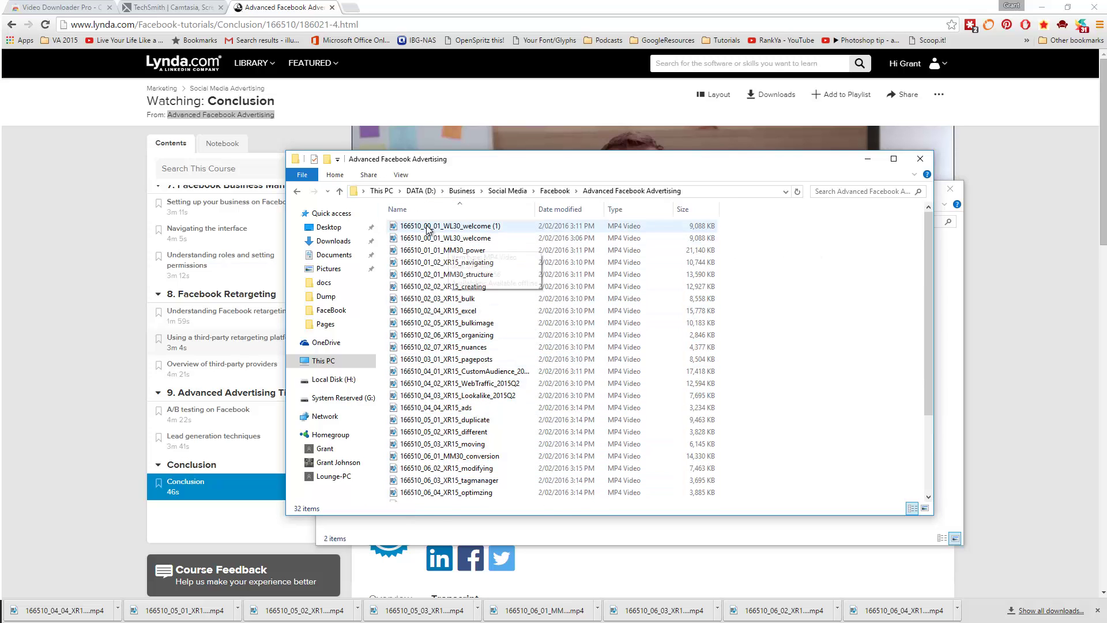
- Delete the duplicate welcome (1) copy, leaving 31 lesson videos
{"action": "right_click", "coordinate": [428, 226]}
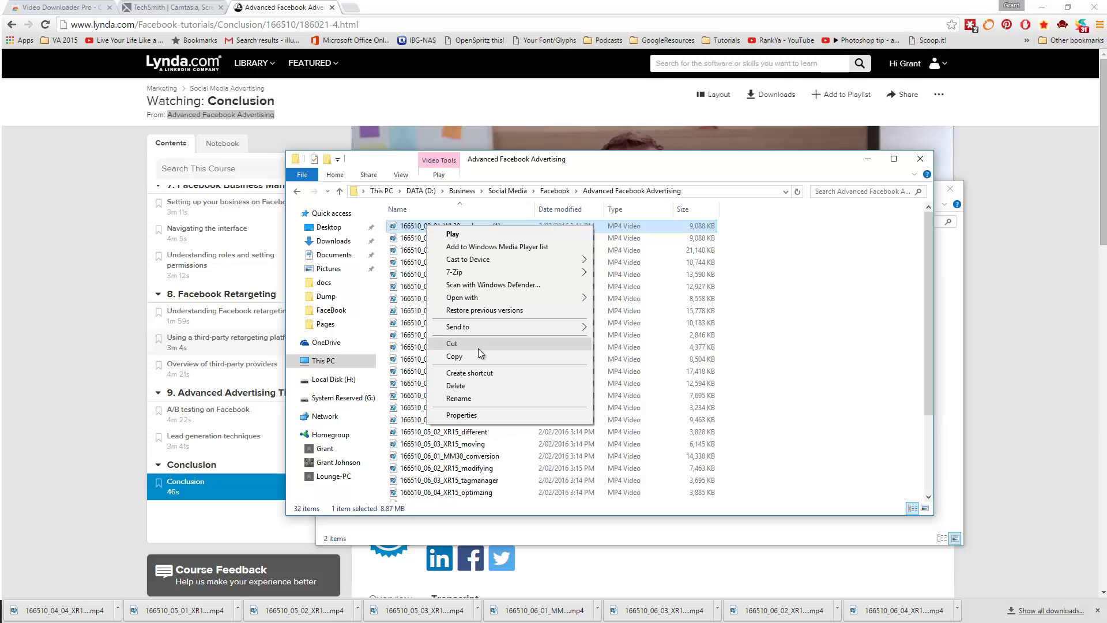
{"action": "left_click", "coordinate": [468, 383]}
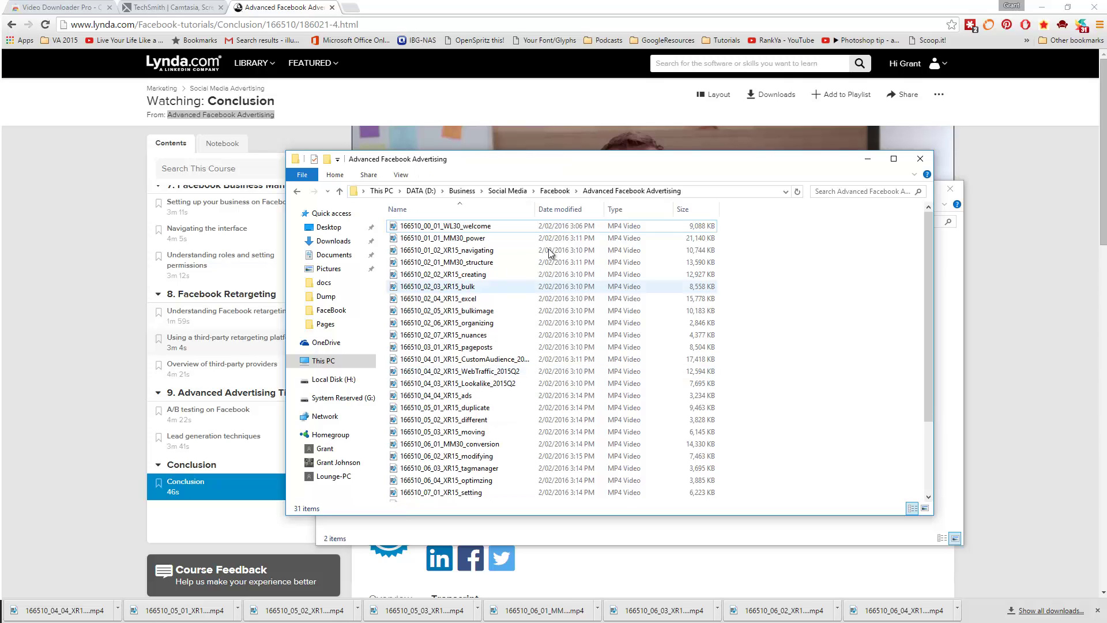
{"action": "scroll", "coordinate": [506, 270], "scroll_direction": "down", "scroll_amount": 3}
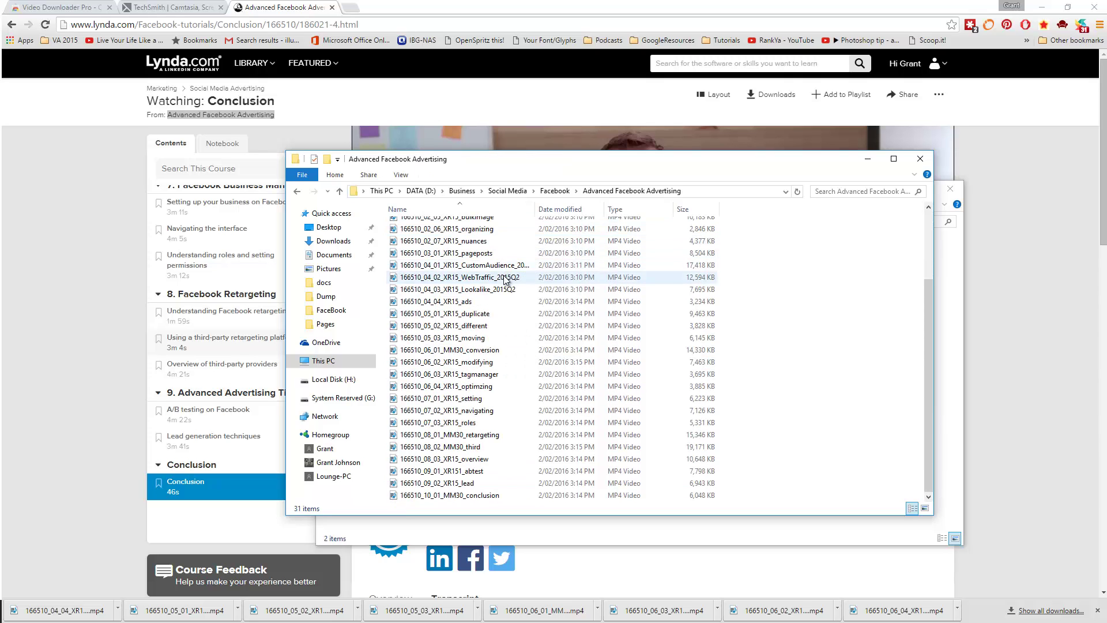
{"action": "scroll", "coordinate": [505, 277], "scroll_direction": "up", "scroll_amount": 2}
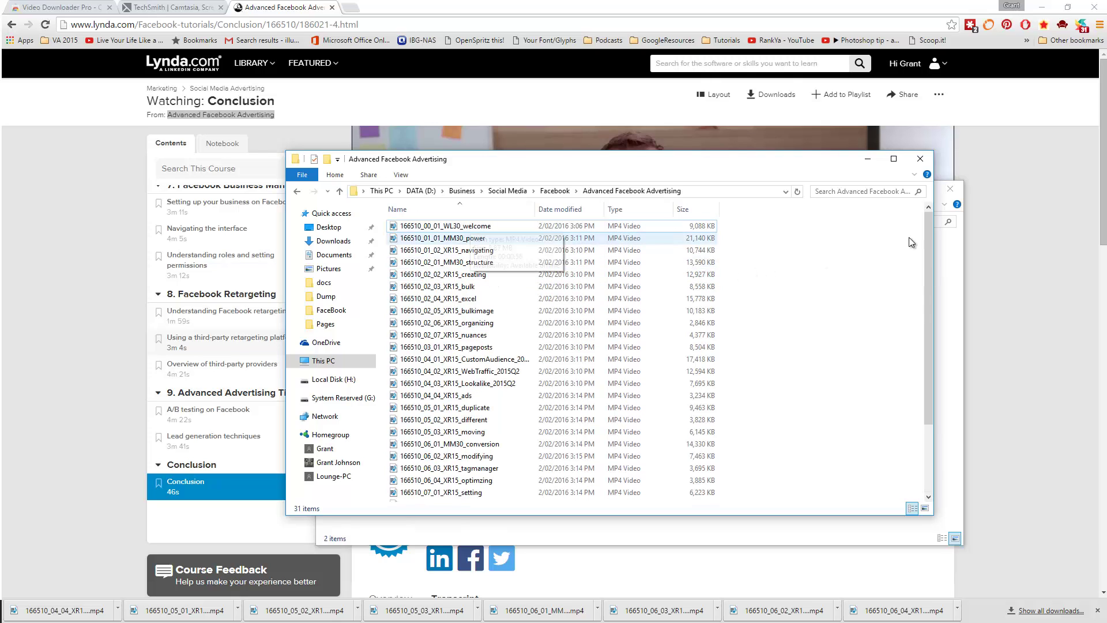
{"action": "scroll", "coordinate": [922, 304], "scroll_direction": "down", "scroll_amount": 1}
{"action": "left_click_drag", "start_coordinate": [922, 304], "coordinate": [915, 202]}
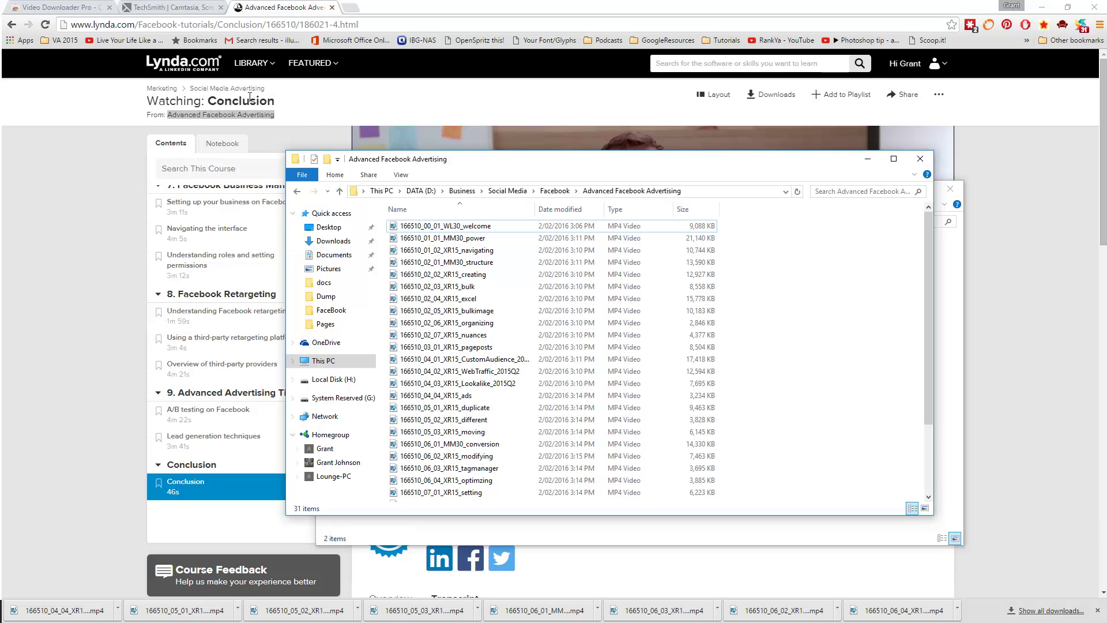
- Switch to the TechSmith Camtasia tab and browse the product page
{"action": "left_click", "coordinate": [183, 10]}
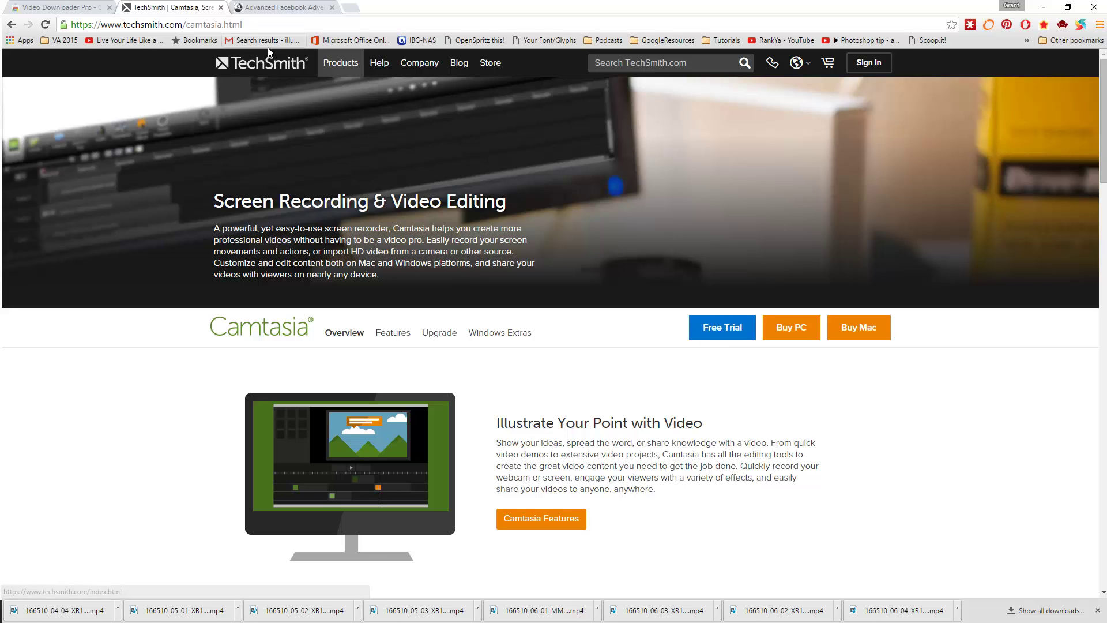
{"action": "scroll", "coordinate": [615, 252], "scroll_direction": "down", "scroll_amount": 5}
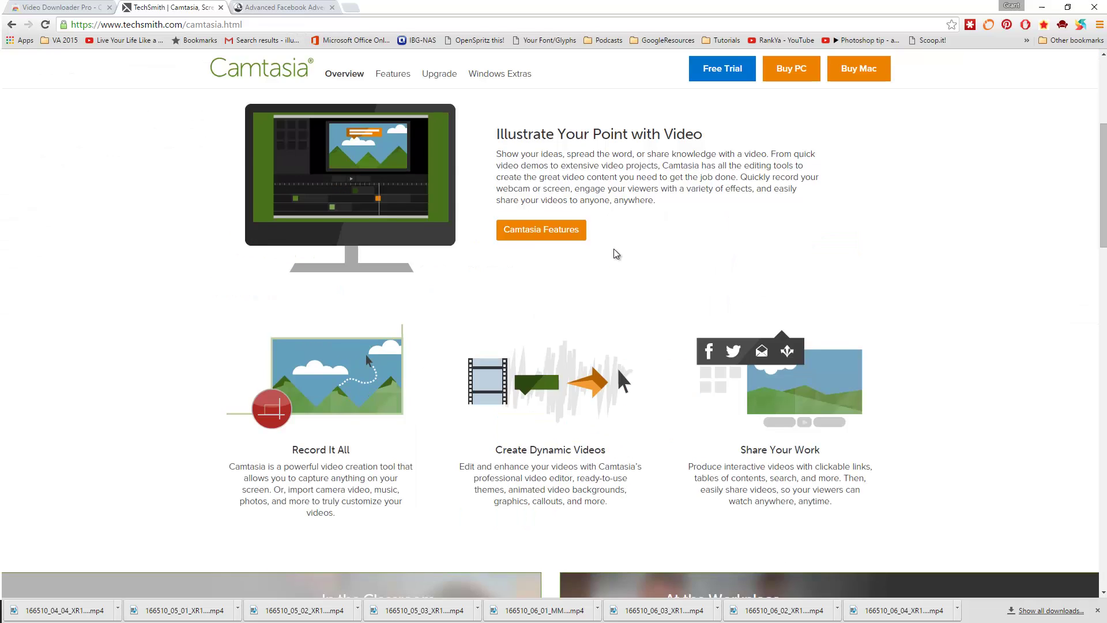
{"action": "scroll", "coordinate": [620, 255], "scroll_direction": "up", "scroll_amount": 5}
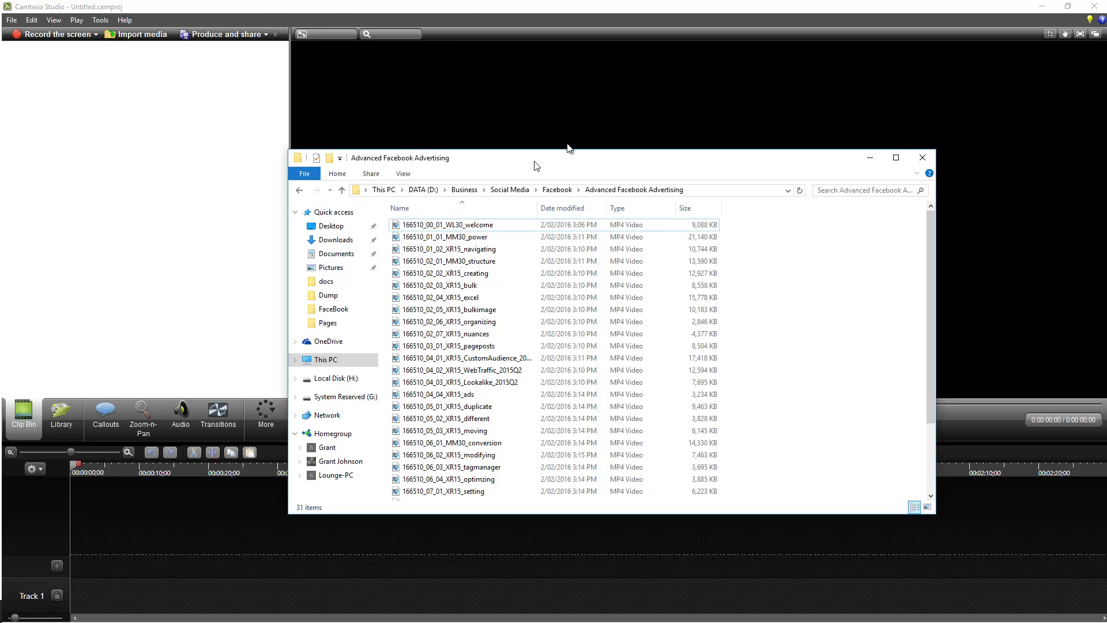
- Drag all 31 lesson videos from the Advanced Facebook Advertising folder into Camtasia's Clip Bin
{"action": "left_click_drag", "start_coordinate": [534, 166], "coordinate": [581, 126]}
{"action": "key", "text": "ctrl+a"}
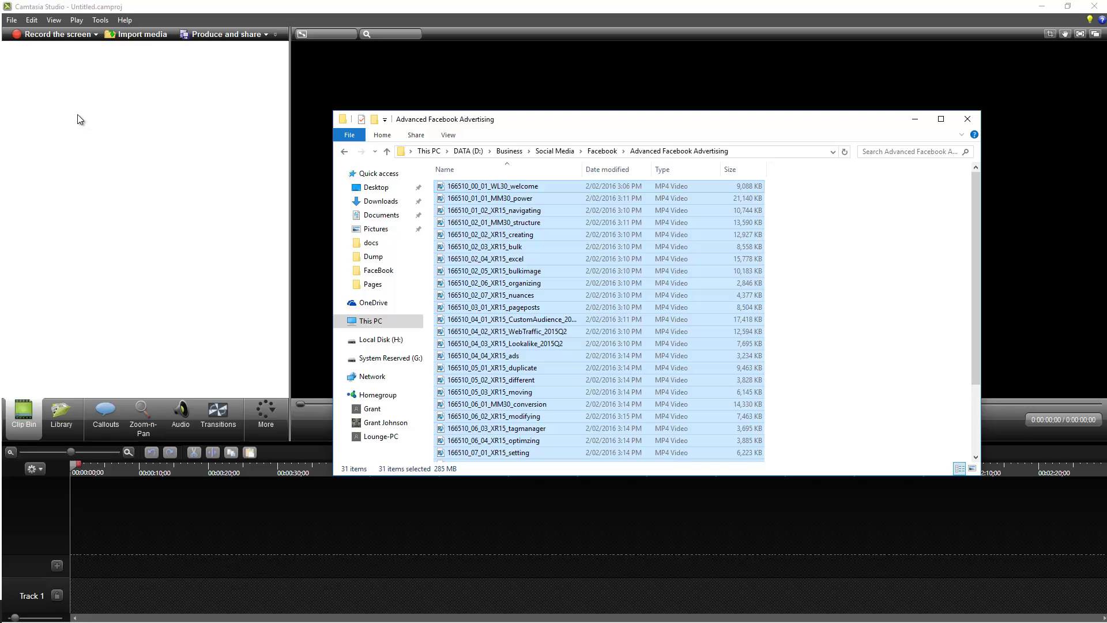
{"action": "left_click_drag", "start_coordinate": [77, 119], "coordinate": [77, 119]}
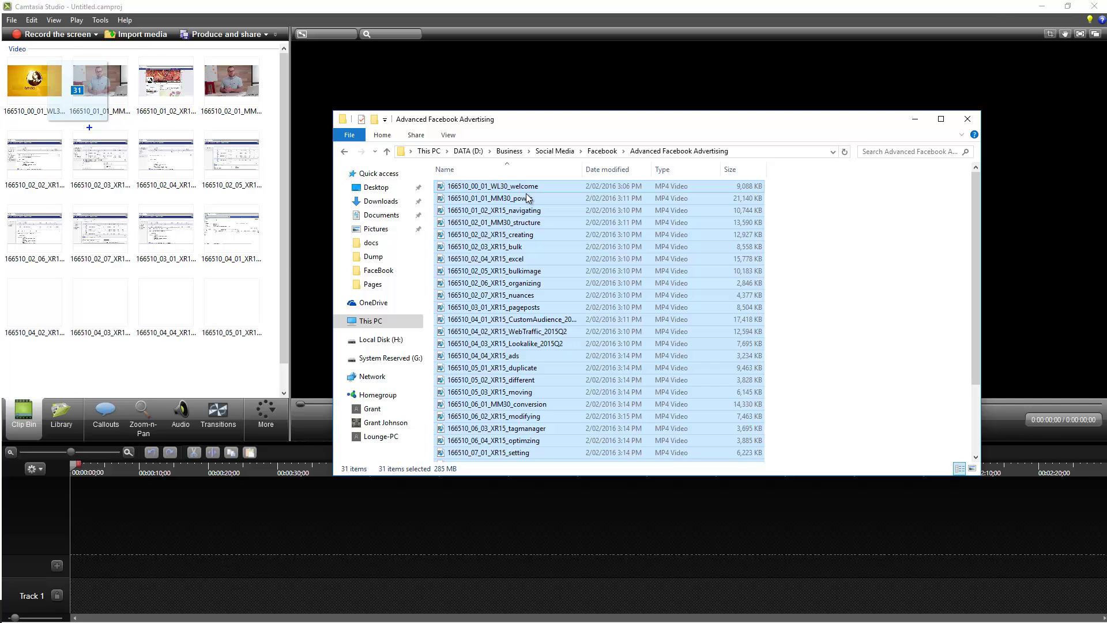
{"action": "left_click", "coordinate": [289, 266]}
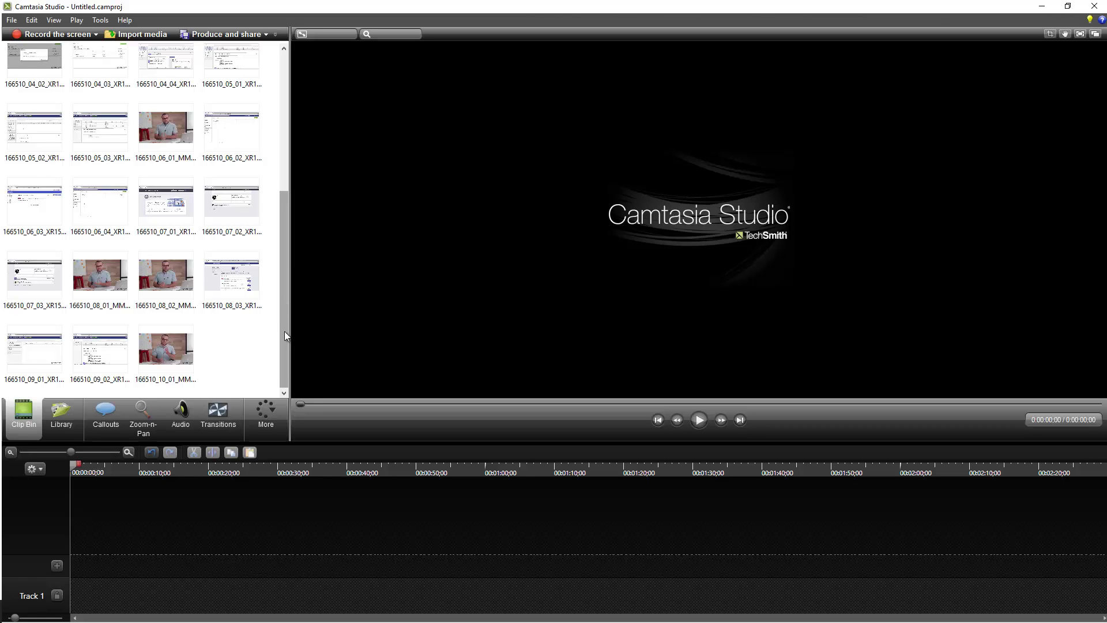
- Select all the lesson clips in the Clip Bin with Ctrl+A and drag them onto Track 1
{"action": "left_click_drag", "start_coordinate": [286, 324], "coordinate": [295, 345]}
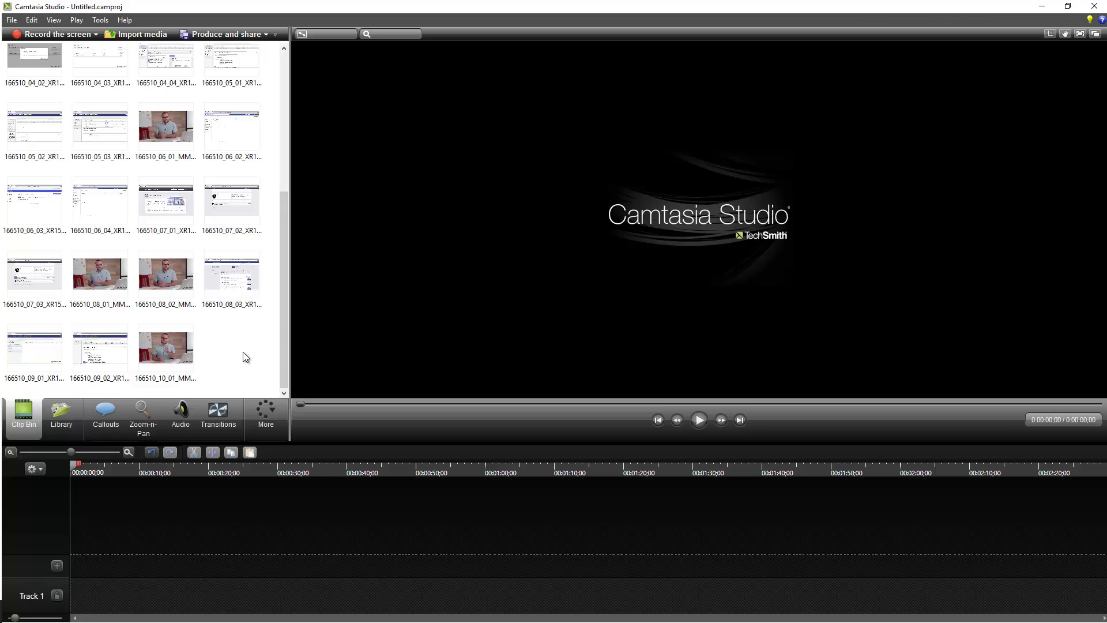
{"action": "key", "text": "ctrl+a"}
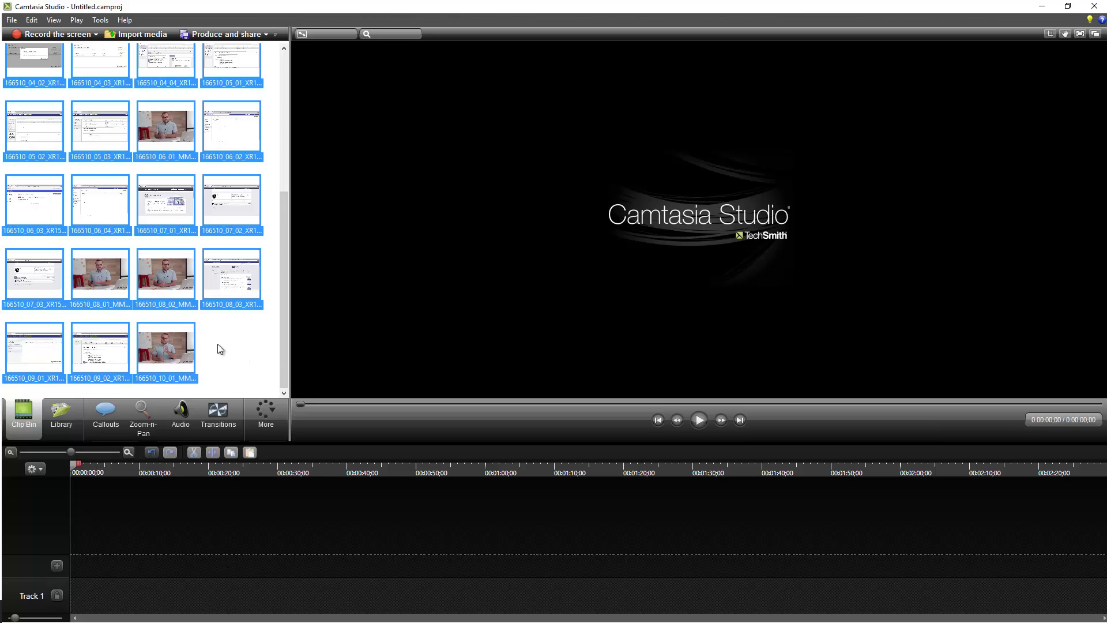
{"action": "left_click_drag", "start_coordinate": [178, 331], "coordinate": [211, 584]}
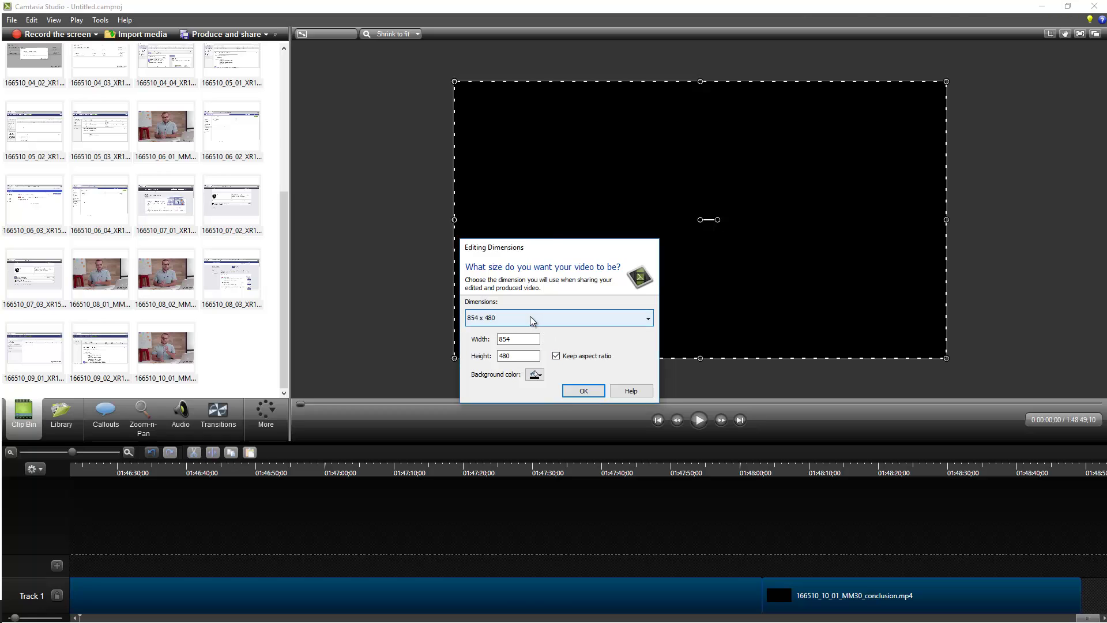
- Set the project's editing dimensions to 1280 x 720
{"action": "left_click", "coordinate": [613, 316]}
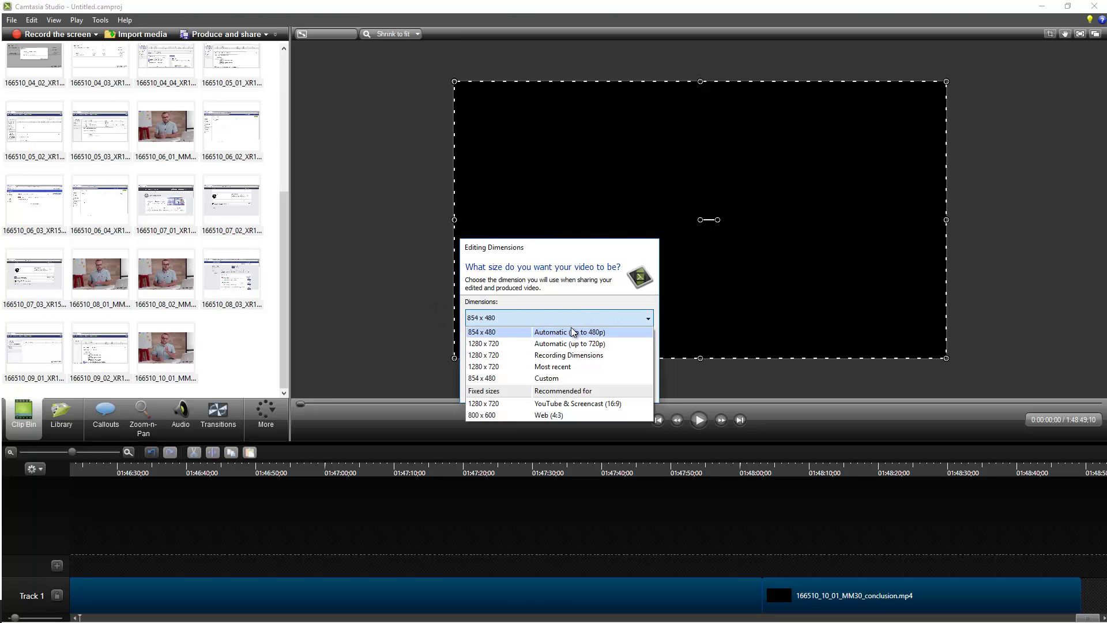
{"action": "left_click", "coordinate": [561, 356]}
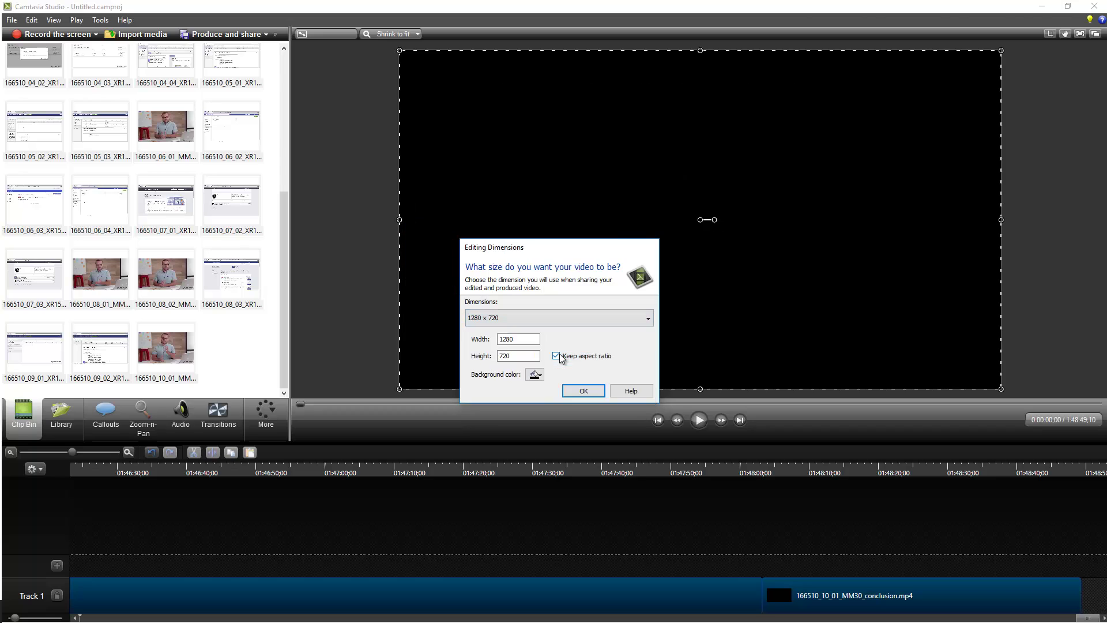
{"action": "left_click", "coordinate": [583, 391]}
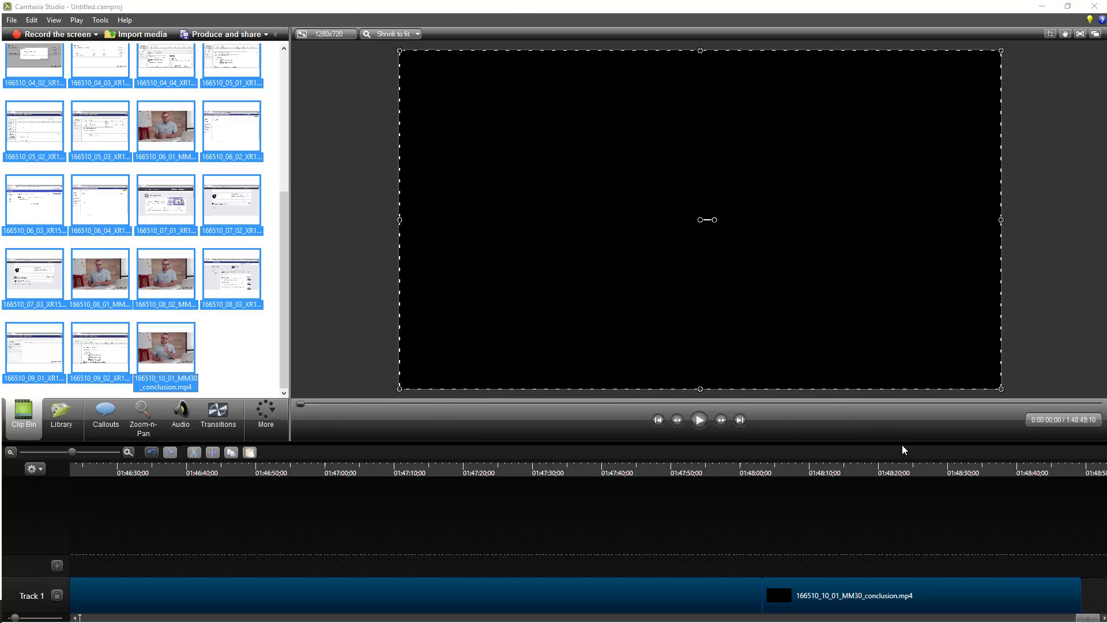
- Scroll to the timeline start, move the playhead to 0:00:20;10, and select the welcome clip
{"action": "left_click_drag", "start_coordinate": [1083, 617], "coordinate": [40, 620]}
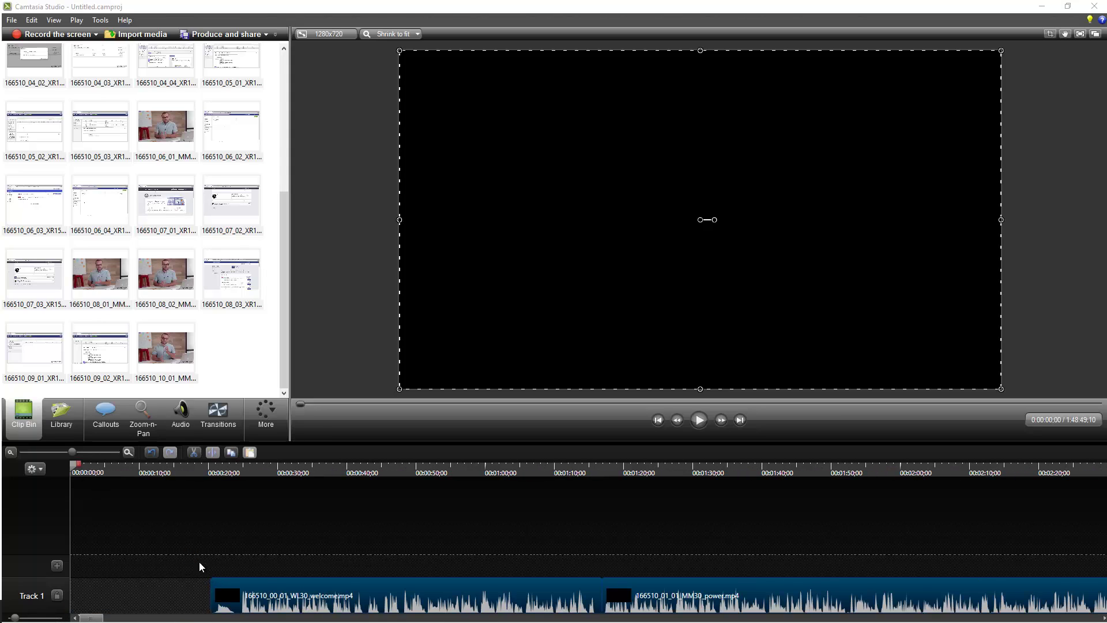
{"action": "mouse_move", "coordinate": [74, 463]}
{"action": "left_mouse_down"}
{"action": "mouse_move", "coordinate": [210, 479]}
{"action": "mouse_move", "coordinate": [184, 463]}
{"action": "mouse_move", "coordinate": [40, 476]}
{"action": "mouse_move", "coordinate": [67, 496]}
{"action": "left_mouse_up"}
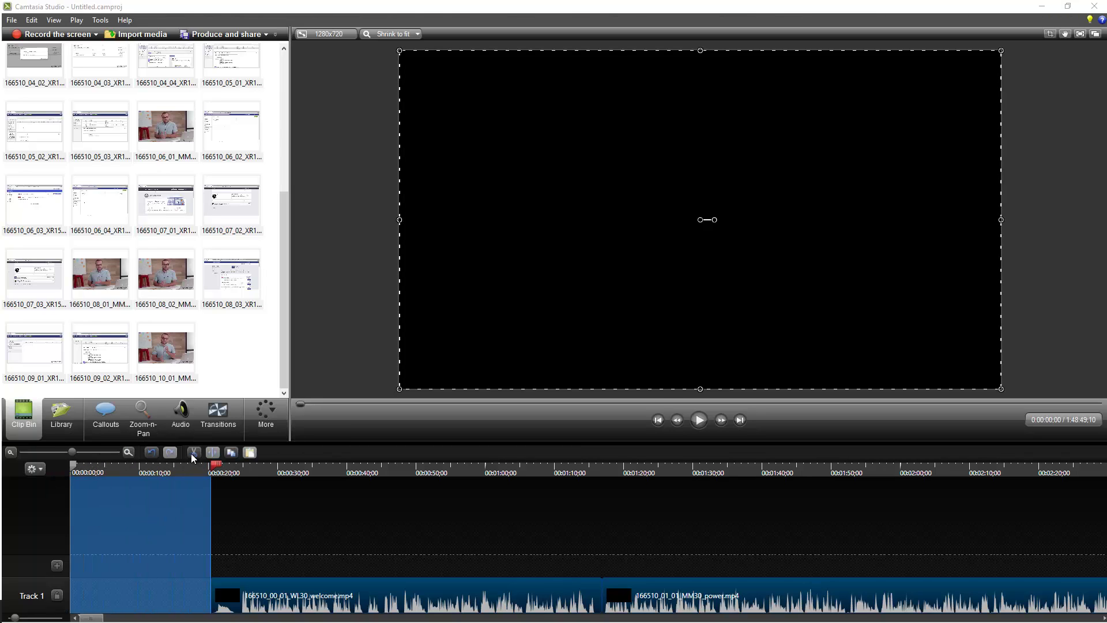
{"action": "left_click", "coordinate": [415, 589]}
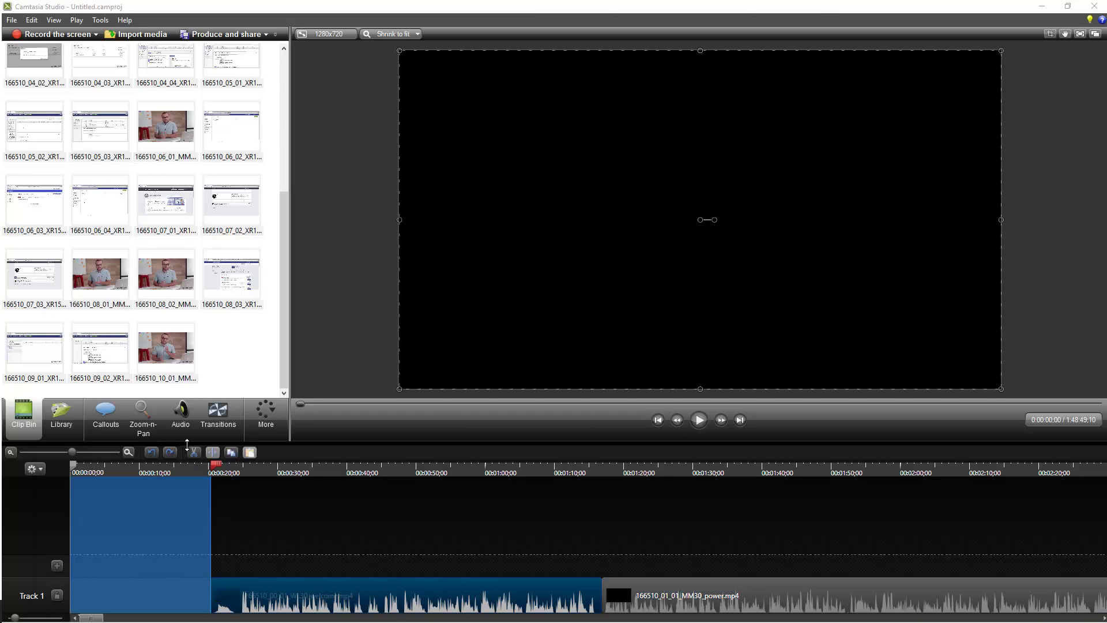
{"action": "left_click", "coordinate": [692, 603]}
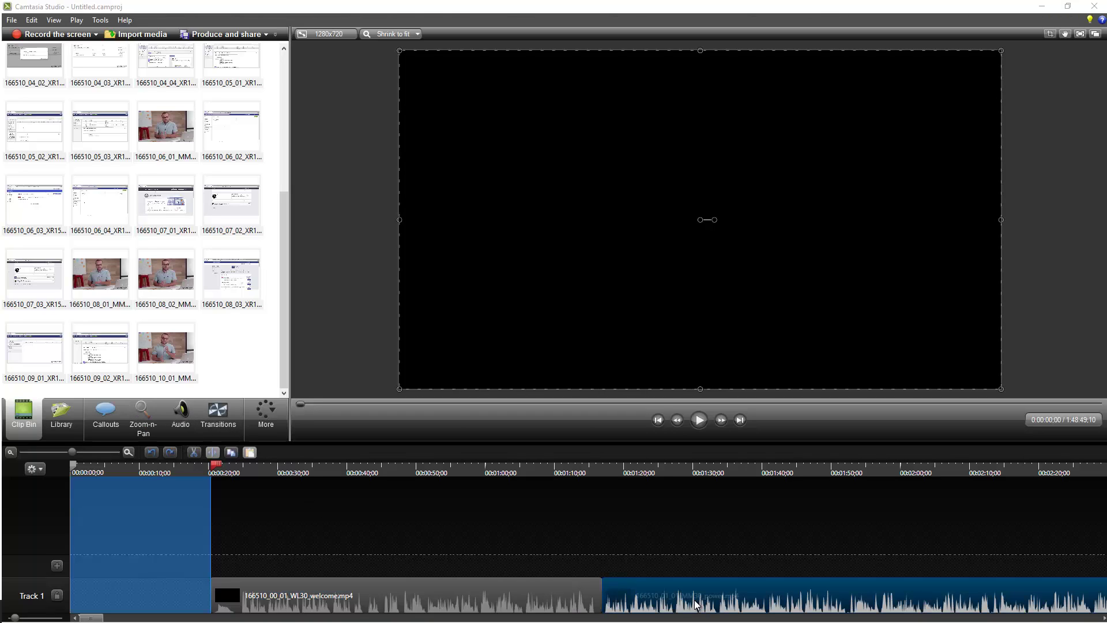
{"action": "left_click", "coordinate": [503, 600]}
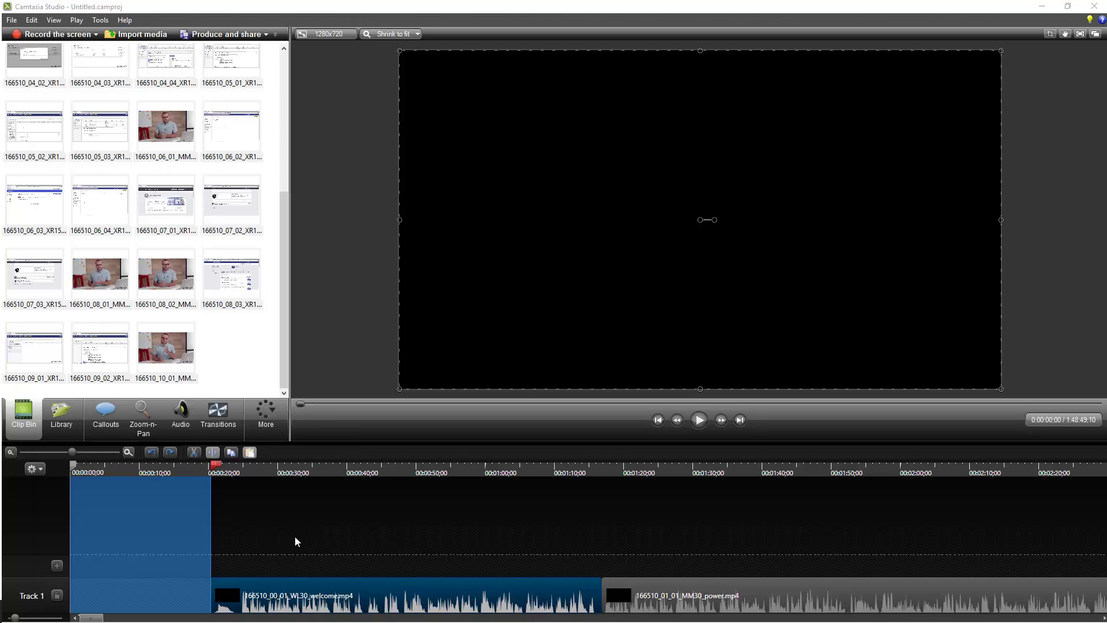
- Start a custom MP4 production with the player controller turned off
{"action": "left_click", "coordinate": [235, 36]}
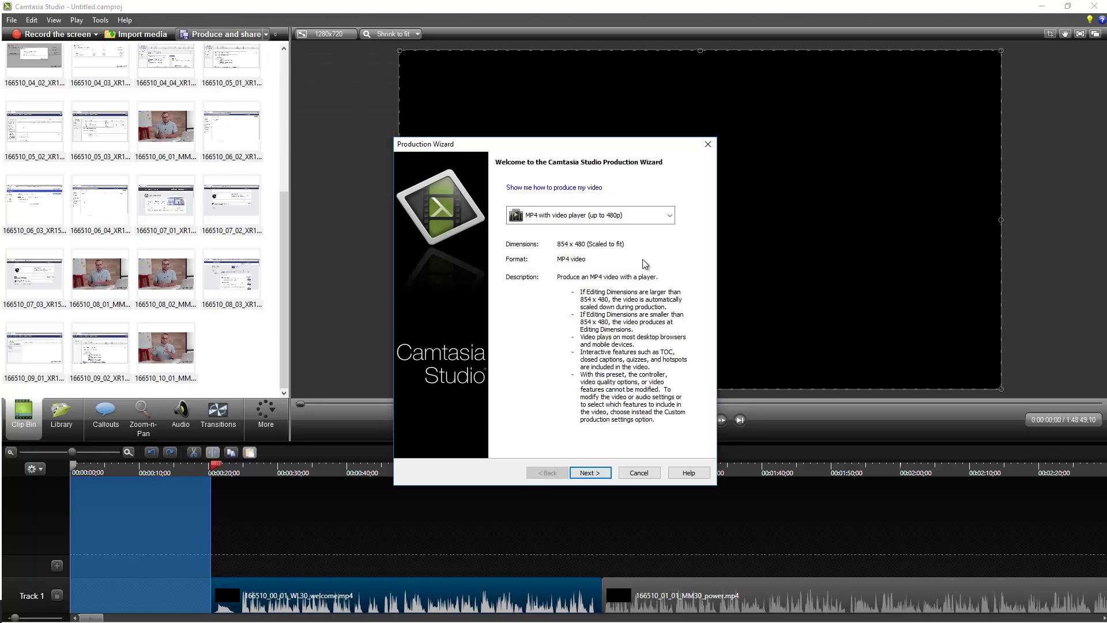
{"action": "left_click", "coordinate": [670, 216]}
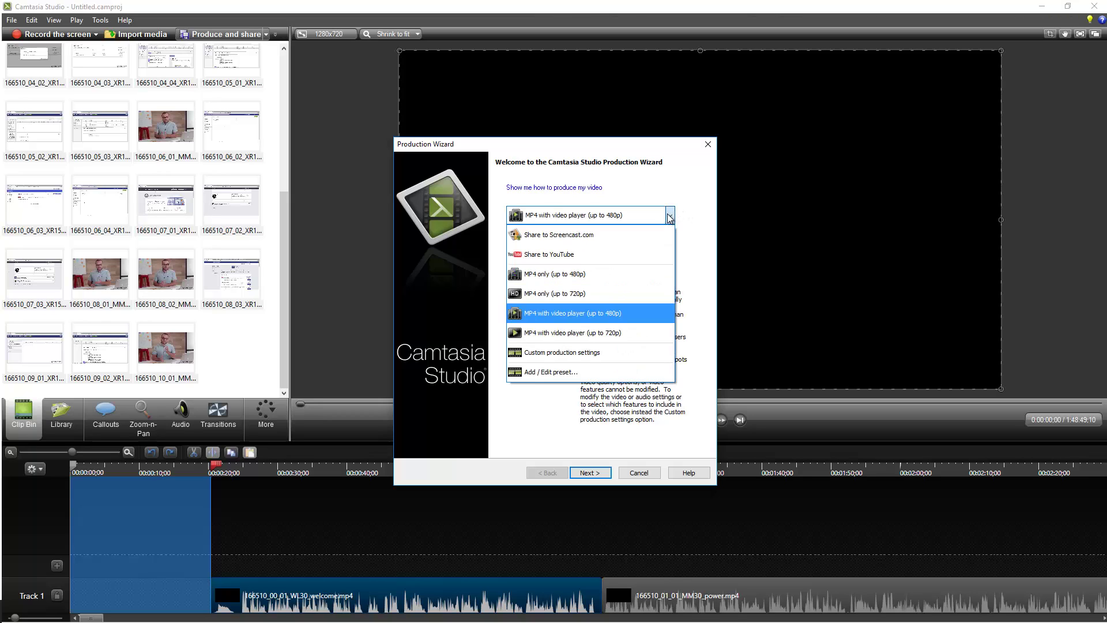
{"action": "left_click", "coordinate": [583, 353]}
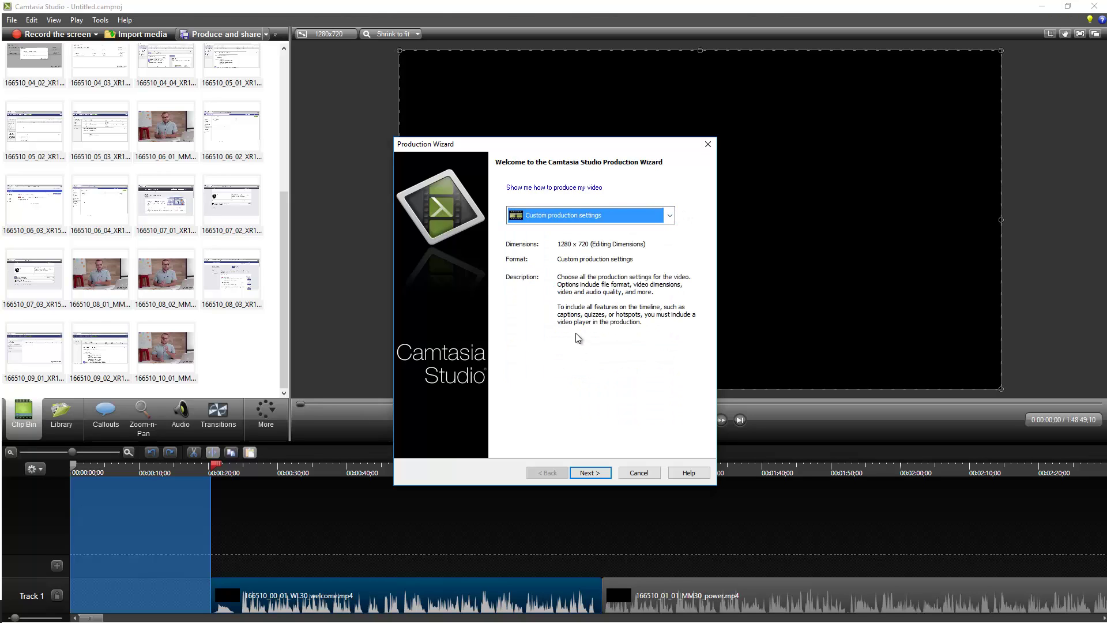
{"action": "left_click", "coordinate": [590, 471]}
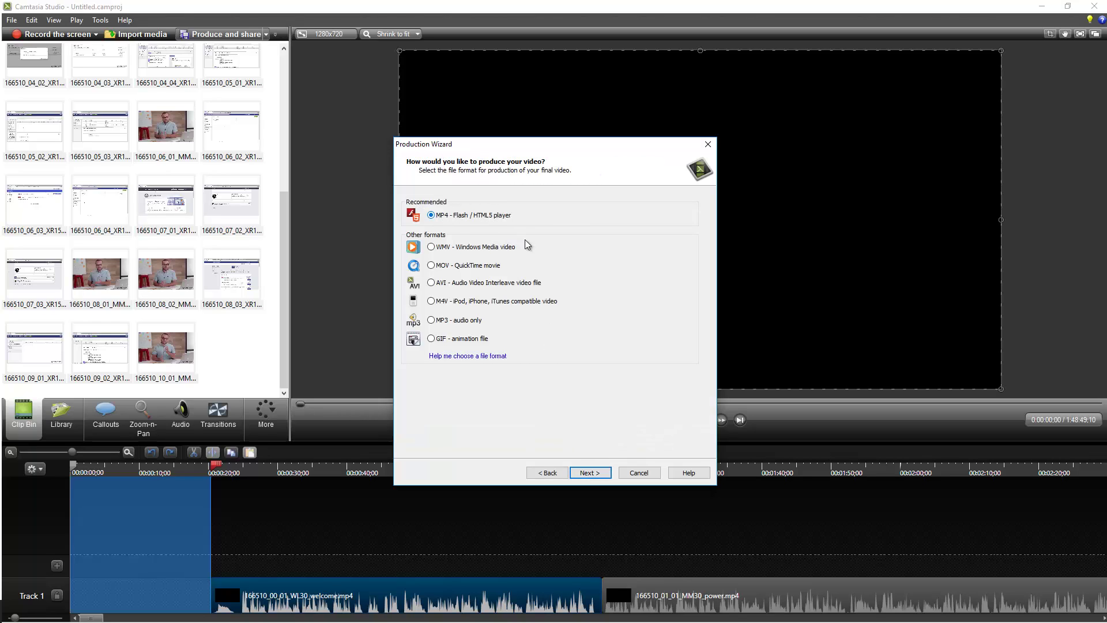
{"action": "left_click", "coordinate": [593, 474]}
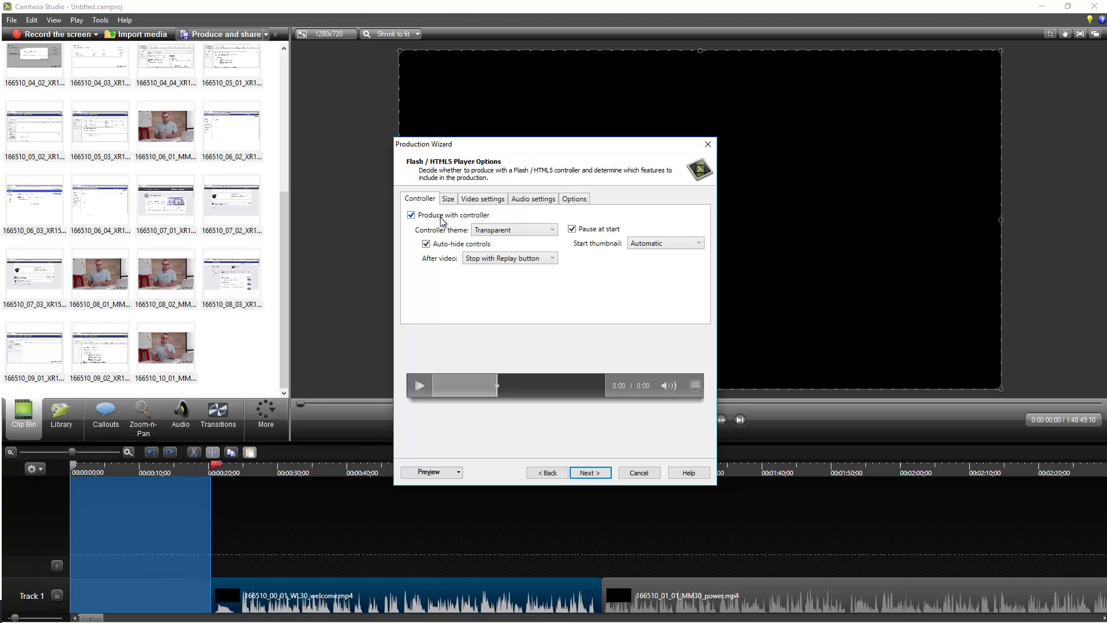
{"action": "left_click", "coordinate": [411, 215]}
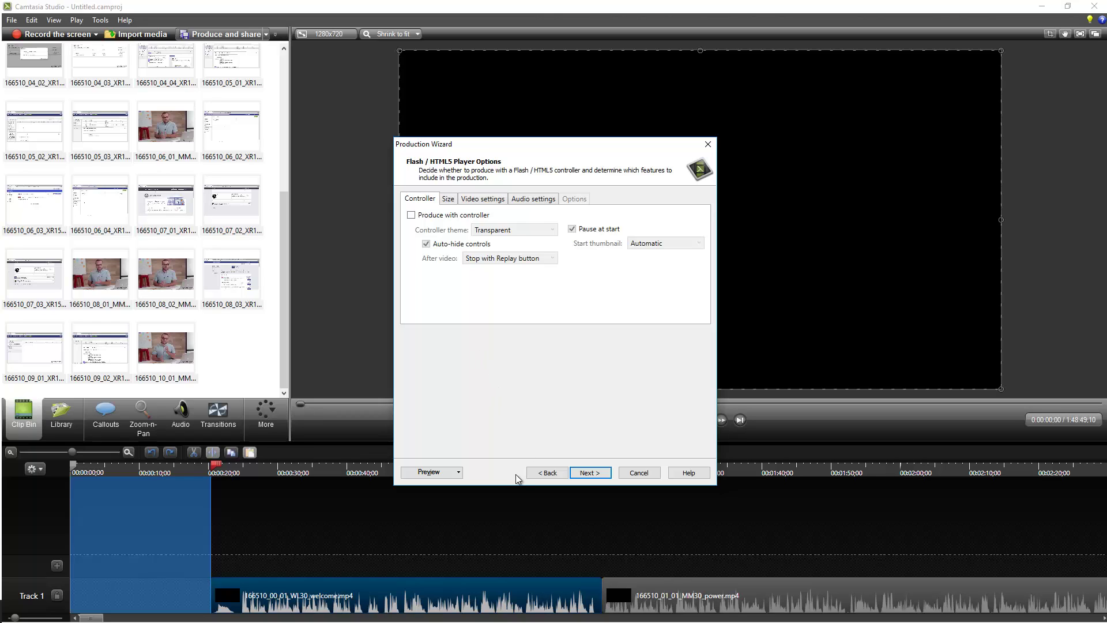
{"action": "left_click", "coordinate": [589, 473]}
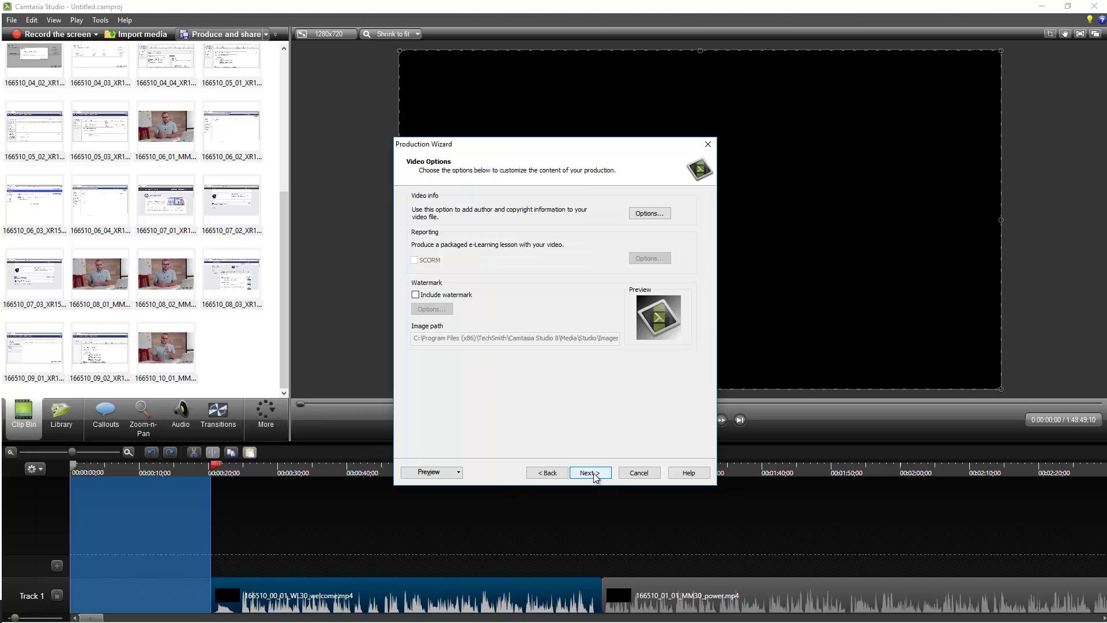
{"action": "left_click", "coordinate": [594, 478]}
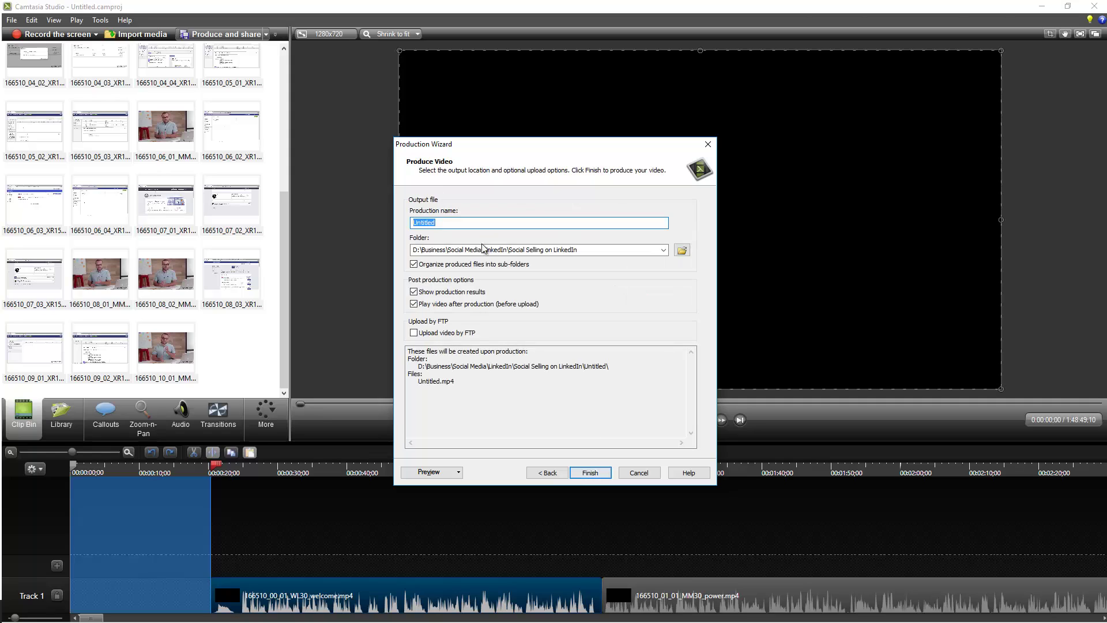
- Name the output 'Facebook adsvertising' and save it in the Advanced Facebook Advertising folder
{"action": "right_click", "coordinate": [419, 224]}
{"action": "left_click", "coordinate": [461, 304]}
{"action": "type", "text": "Facebook adsvertising"}
{"action": "left_click", "coordinate": [681, 252]}
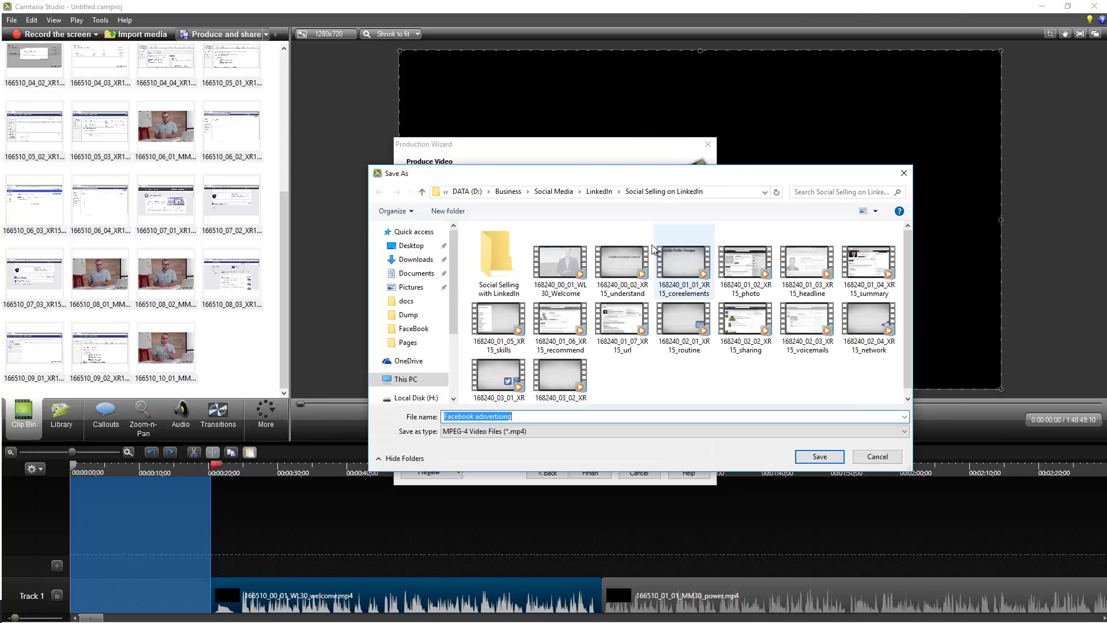
{"action": "left_click", "coordinate": [552, 194]}
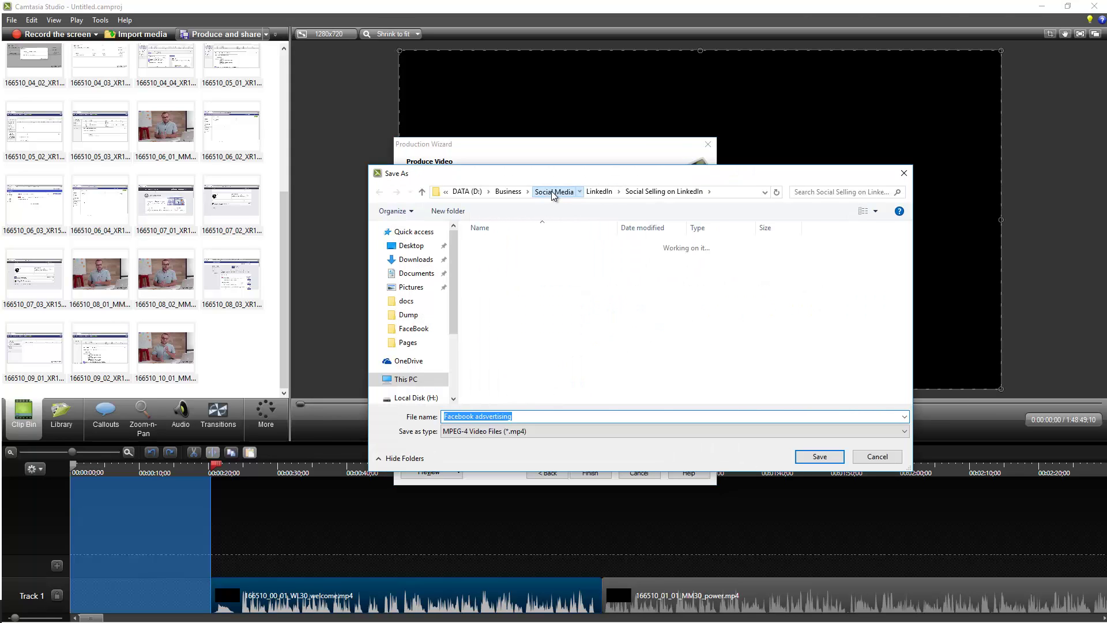
{"action": "left_click", "coordinate": [497, 247]}
{"action": "double_click", "coordinate": [497, 245]}
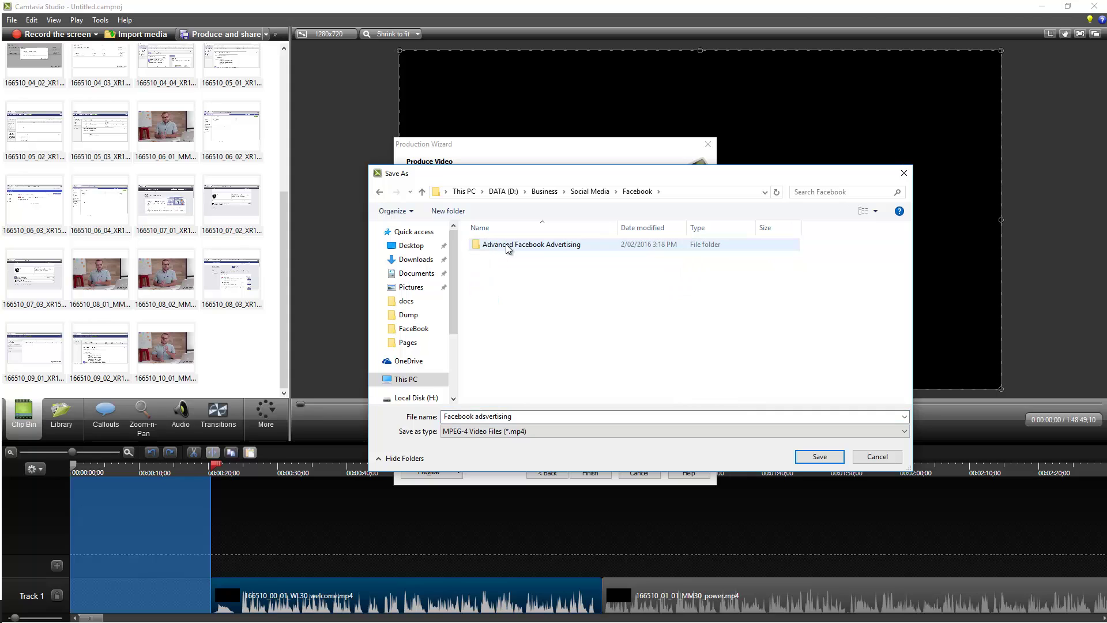
{"action": "double_click", "coordinate": [606, 244]}
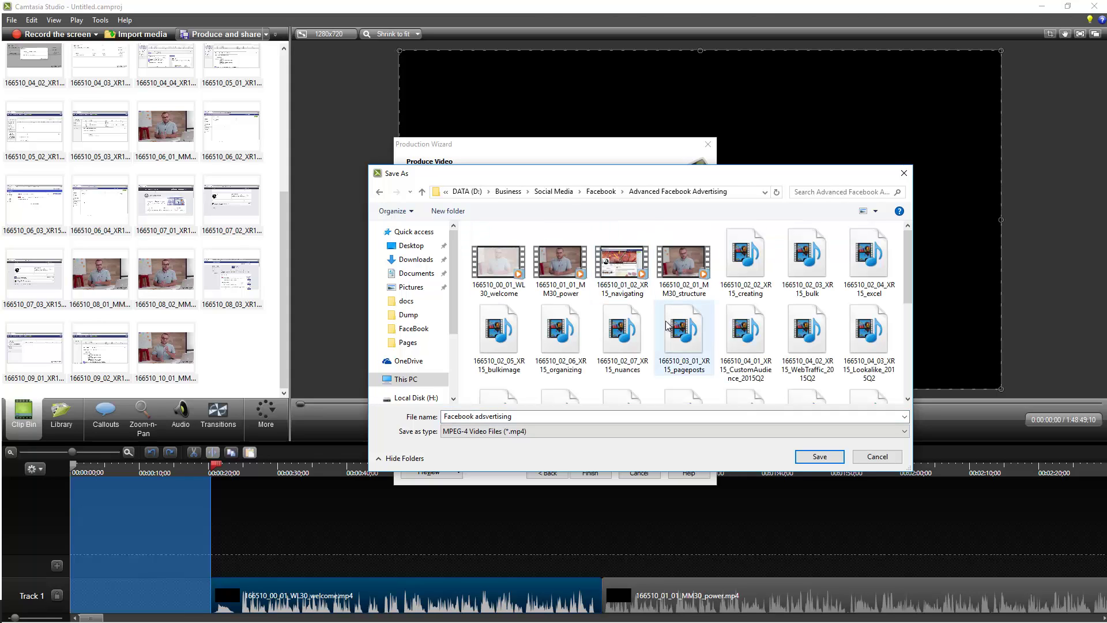
{"action": "left_click", "coordinate": [817, 456]}
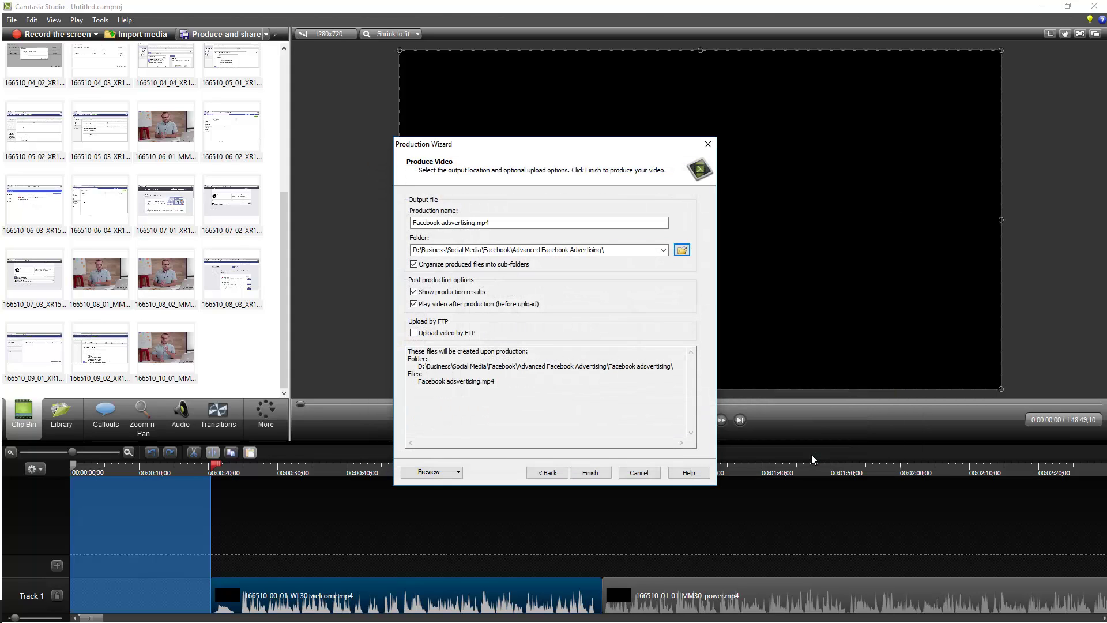
- Render Facebook adsvertising.mp4 and close the production results summary
{"action": "left_click", "coordinate": [592, 474]}
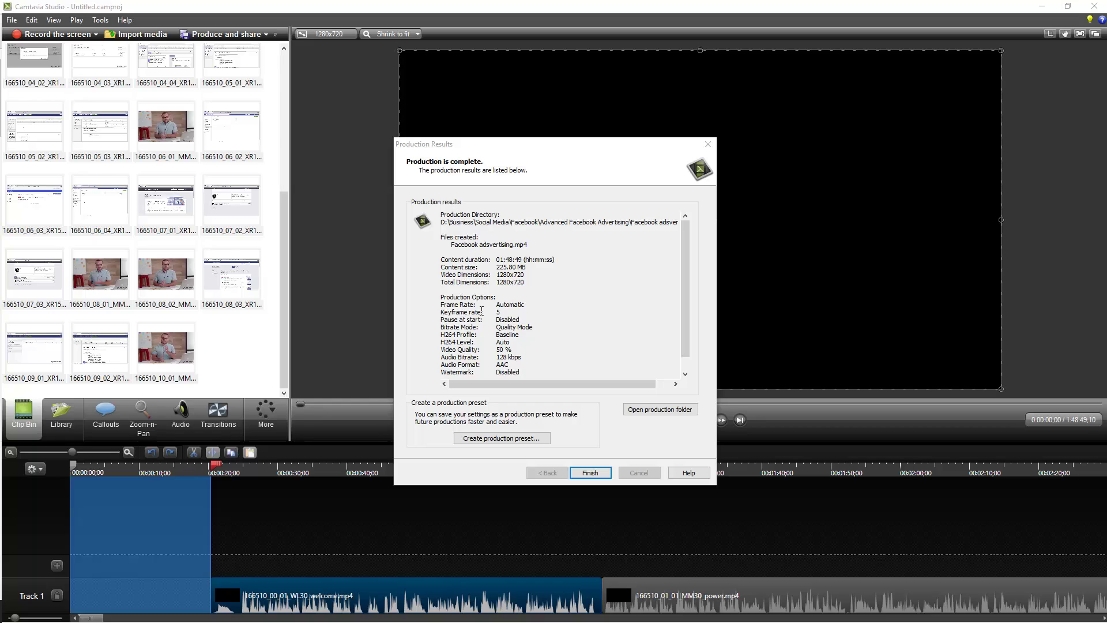
{"action": "left_click", "coordinate": [598, 474]}
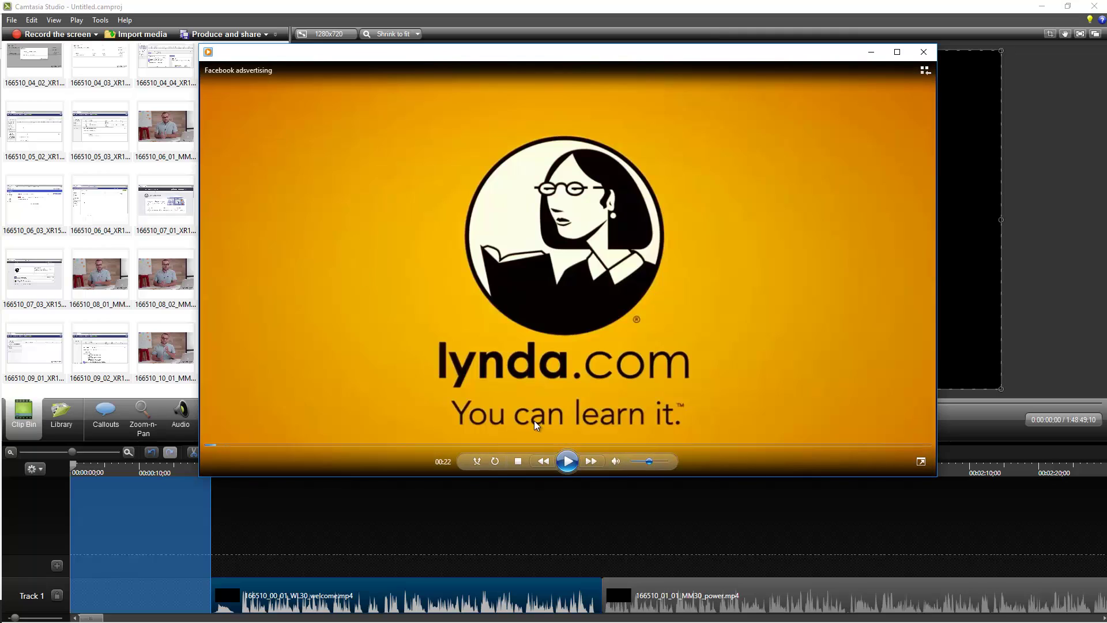
- Play the produced video briefly, pause it, and skip to its 1:48:49 end
{"action": "left_click", "coordinate": [568, 461]}
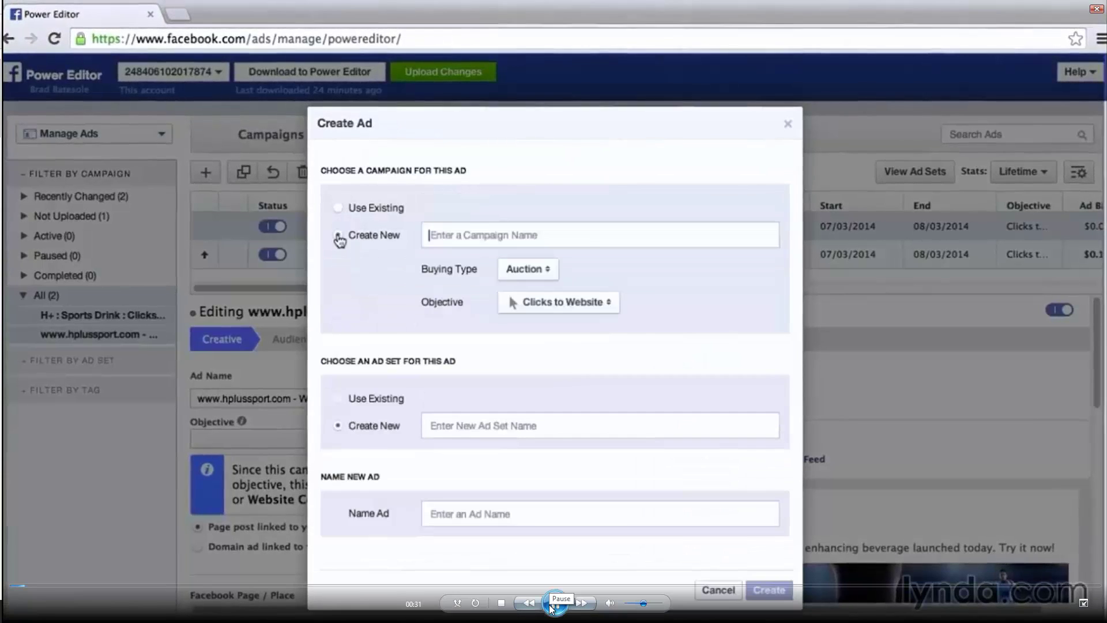
{"action": "left_click", "coordinate": [542, 603]}
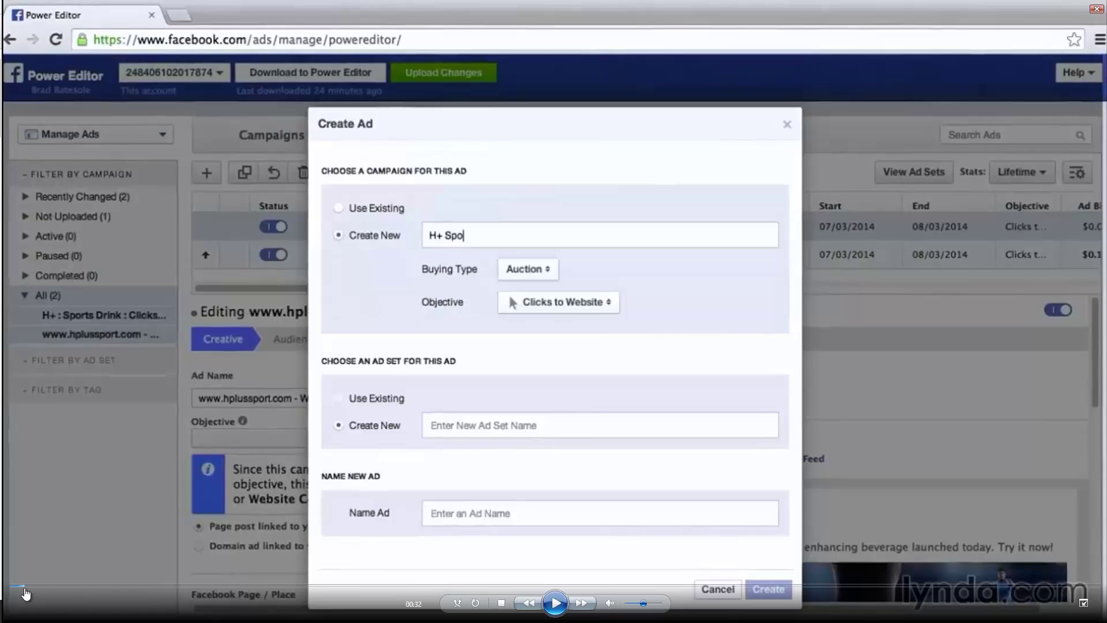
{"action": "left_click_drag", "start_coordinate": [26, 594], "coordinate": [701, 594]}
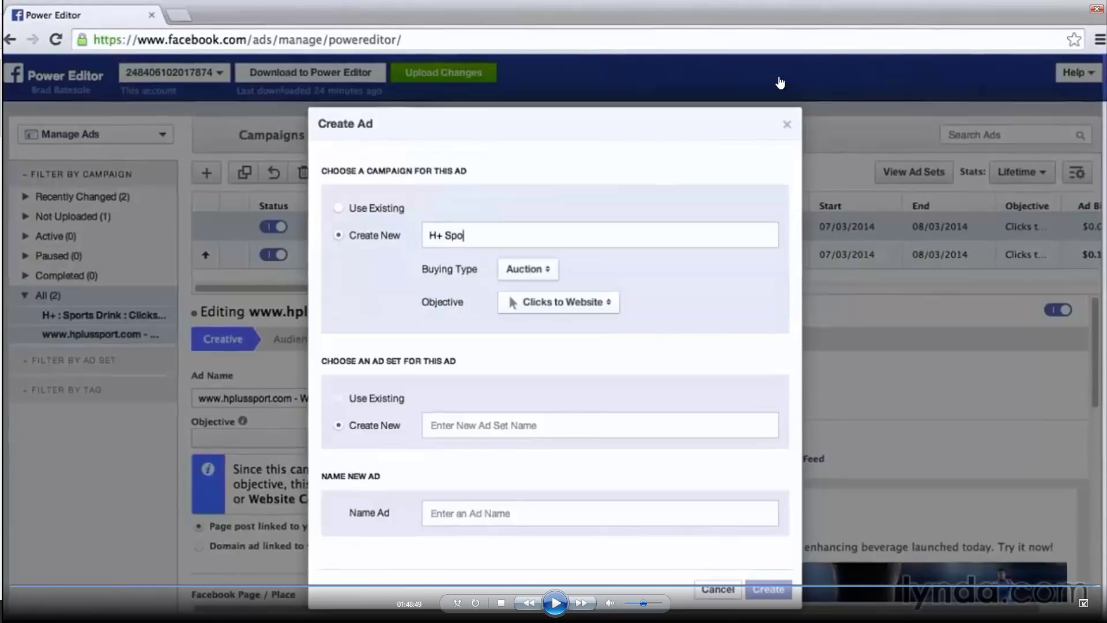